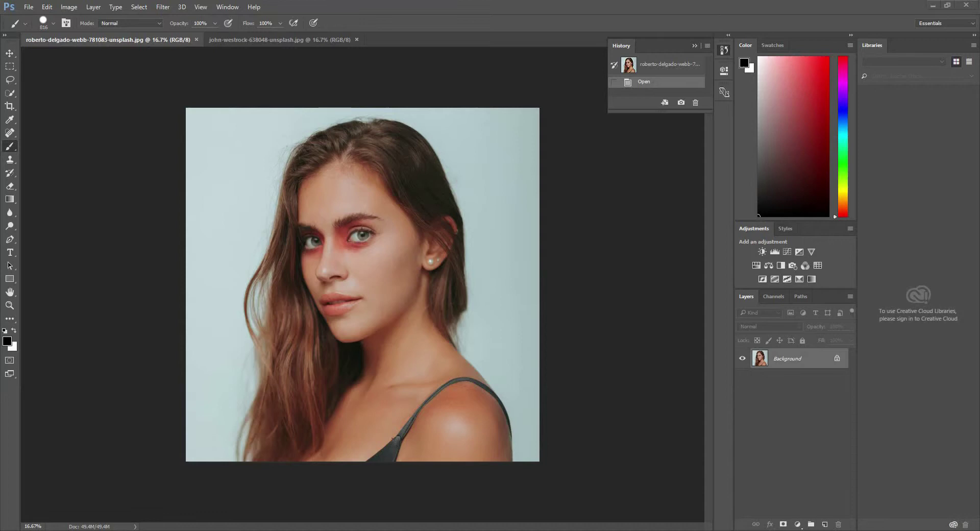
Step: Duplicate the Blue channel and darken Blue copy with Levels by moving the midtone and black sliders right
{"action": "left_click", "coordinate": [773, 296]}
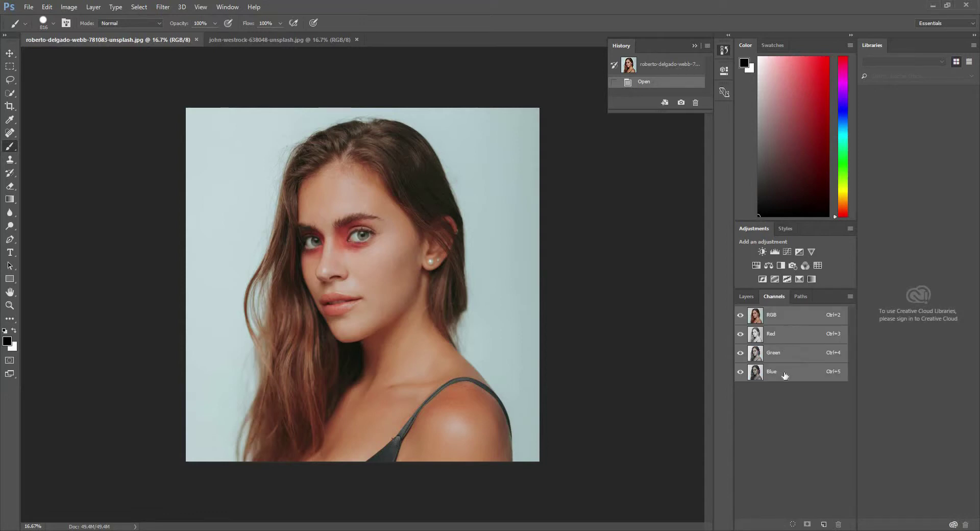
{"action": "left_click_drag", "start_coordinate": [784, 372], "coordinate": [823, 521]}
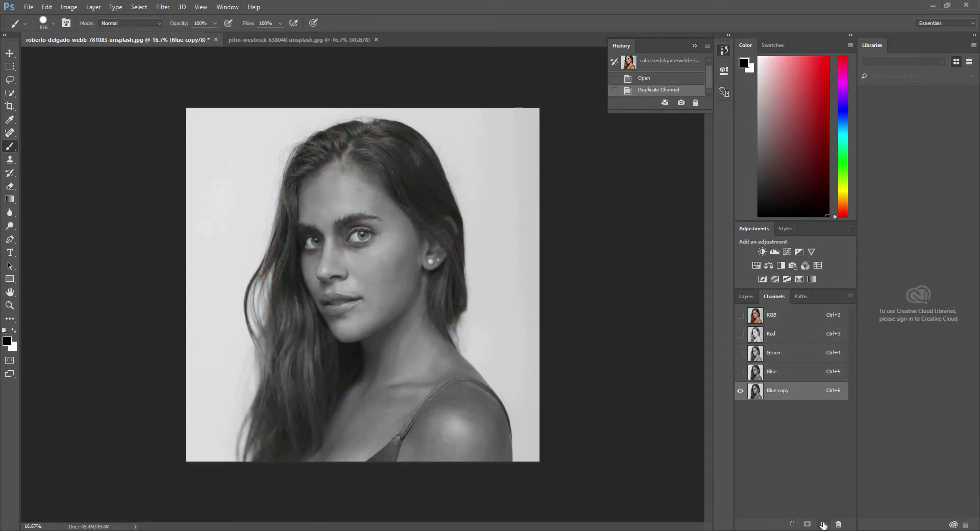
{"action": "left_click", "coordinate": [68, 7]}
{"action": "mouse_move", "coordinate": [78, 176]}
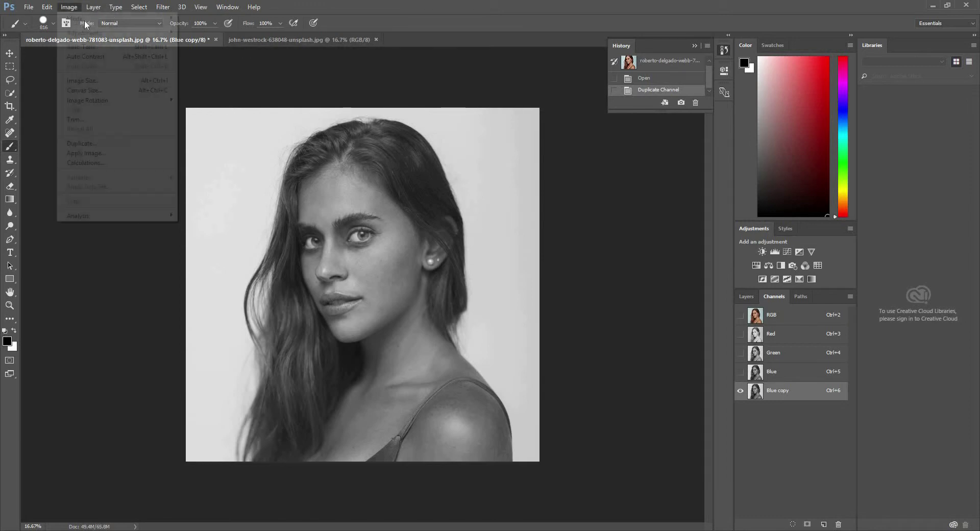
{"action": "left_click", "coordinate": [235, 47]}
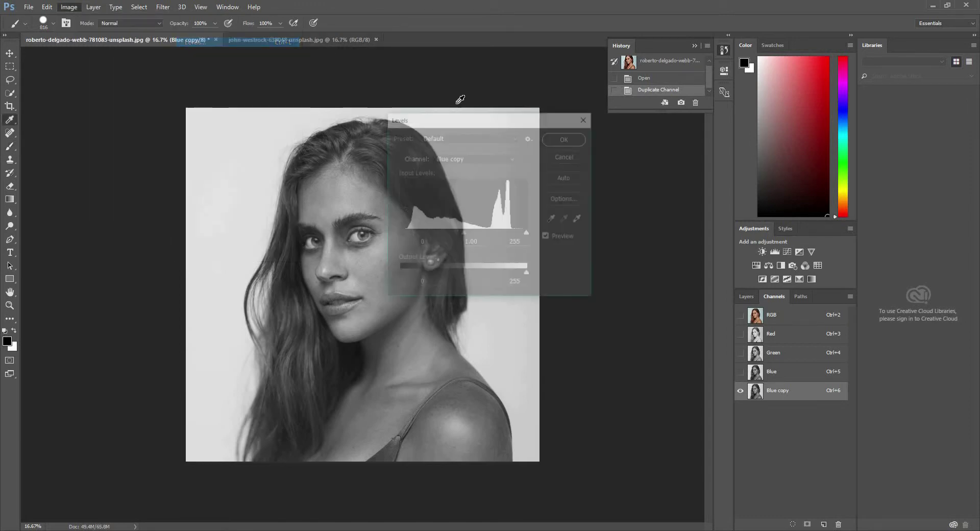
{"action": "left_click_drag", "start_coordinate": [461, 233], "coordinate": [502, 234]}
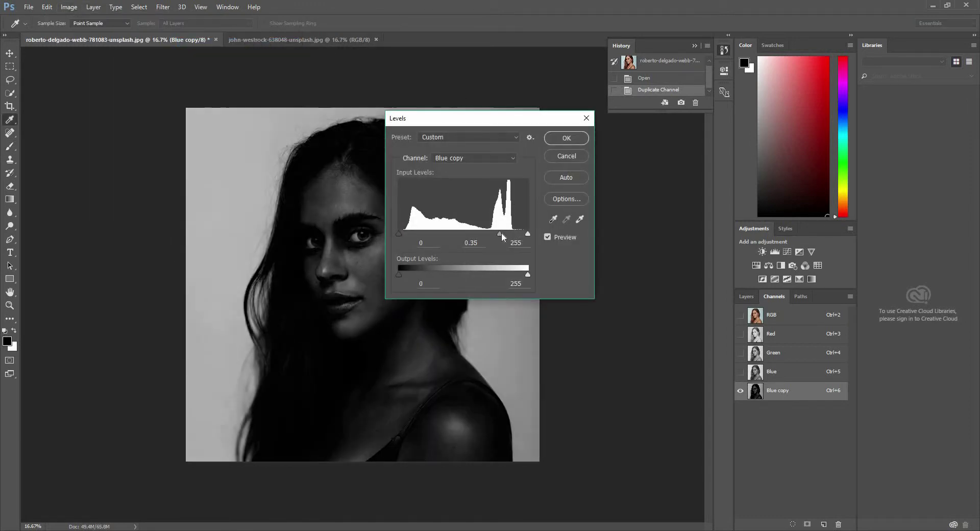
{"action": "left_click_drag", "start_coordinate": [407, 233], "coordinate": [418, 234]}
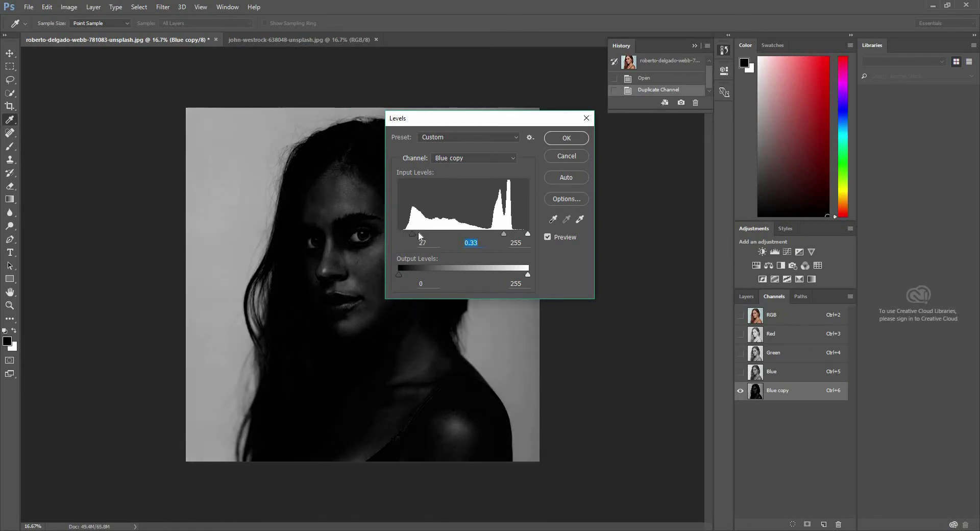
{"action": "left_click", "coordinate": [566, 138]}
{"action": "key", "text": "b"}
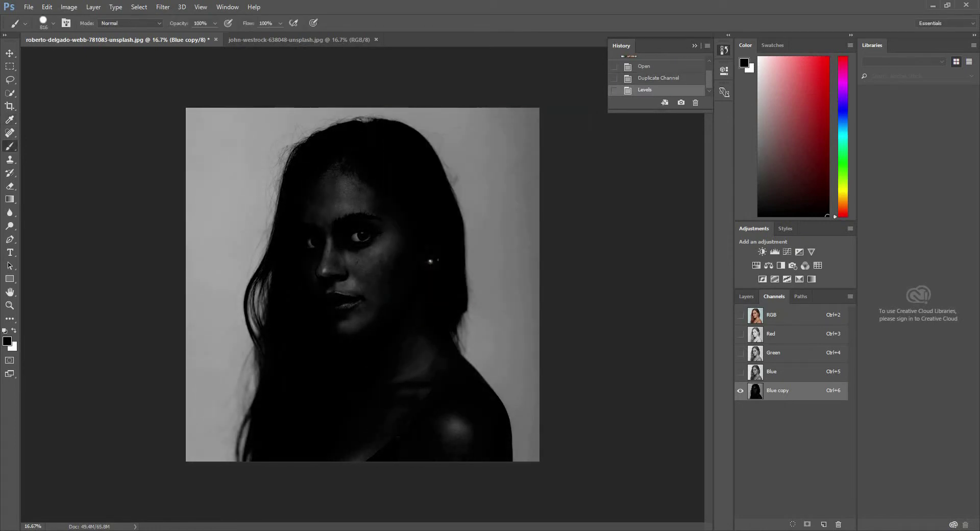
Step: Paint the face, shoulder, arm and shoulder highlight solid black in the Blue copy channel
{"action": "right_click", "coordinate": [11, 147]}
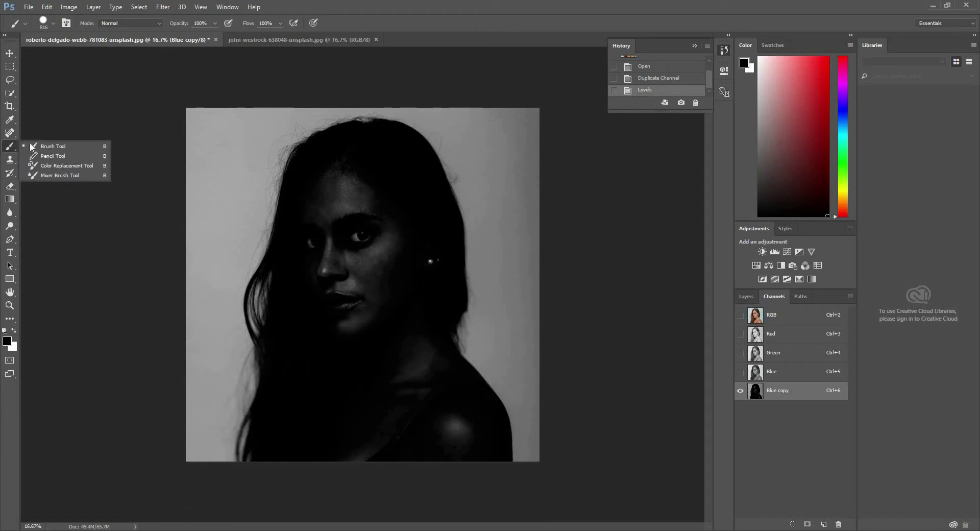
{"action": "left_click", "coordinate": [40, 148]}
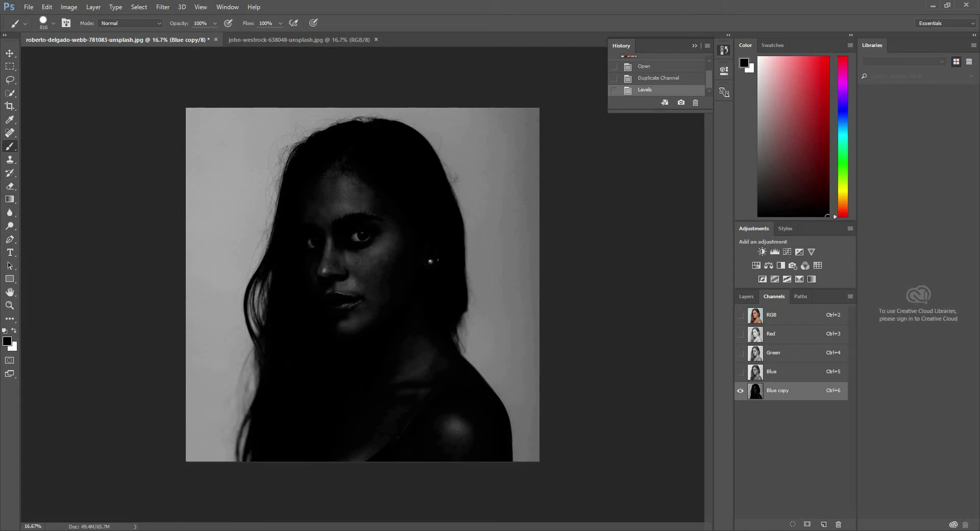
{"action": "mouse_move", "coordinate": [344, 291]}
{"action": "left_mouse_down"}
{"action": "mouse_move", "coordinate": [327, 235]}
{"action": "mouse_move", "coordinate": [380, 293]}
{"action": "left_mouse_up"}
{"action": "left_click_drag", "start_coordinate": [348, 186], "coordinate": [397, 237]}
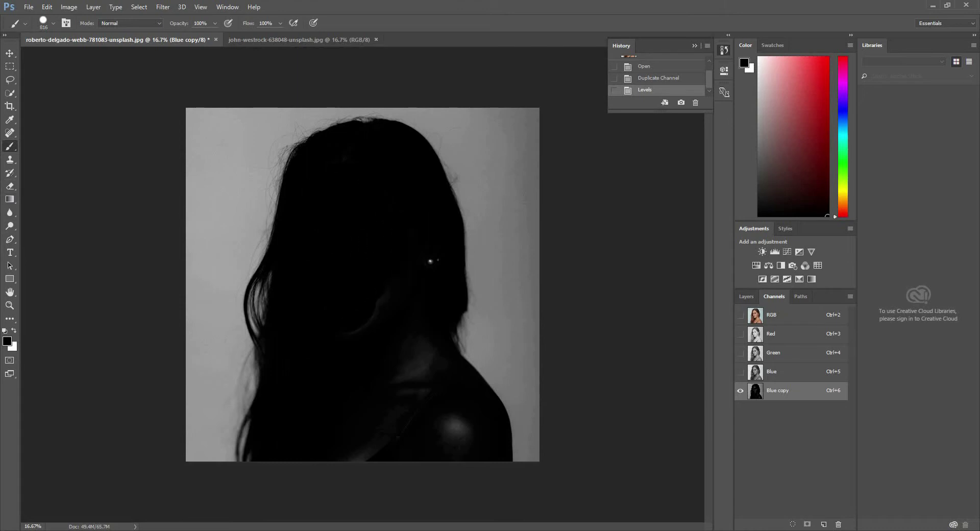
{"action": "mouse_move", "coordinate": [369, 313]}
{"action": "left_mouse_down"}
{"action": "mouse_move", "coordinate": [411, 343]}
{"action": "mouse_move", "coordinate": [398, 395]}
{"action": "left_mouse_up"}
{"action": "left_click_drag", "start_coordinate": [386, 429], "coordinate": [437, 357]}
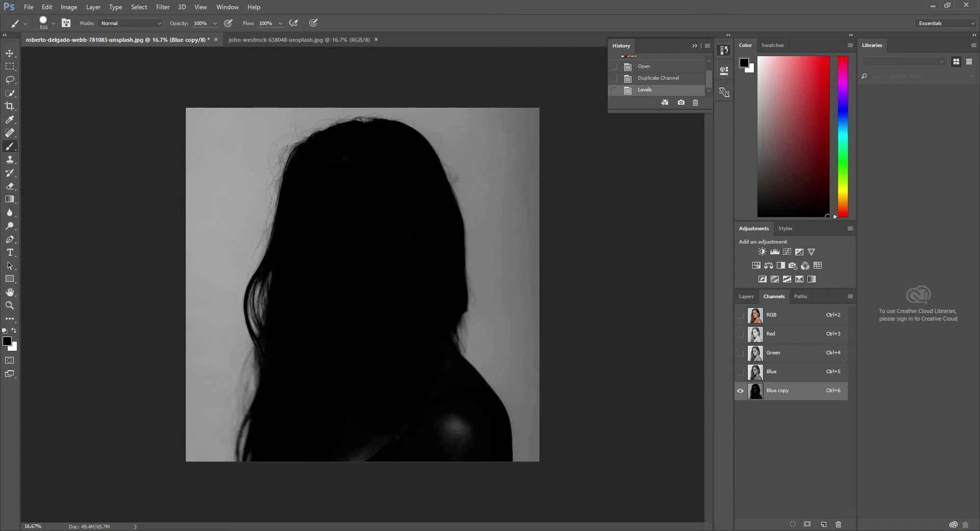
{"action": "left_click_drag", "start_coordinate": [350, 459], "coordinate": [383, 444]}
{"action": "left_click_drag", "start_coordinate": [450, 429], "coordinate": [459, 436]}
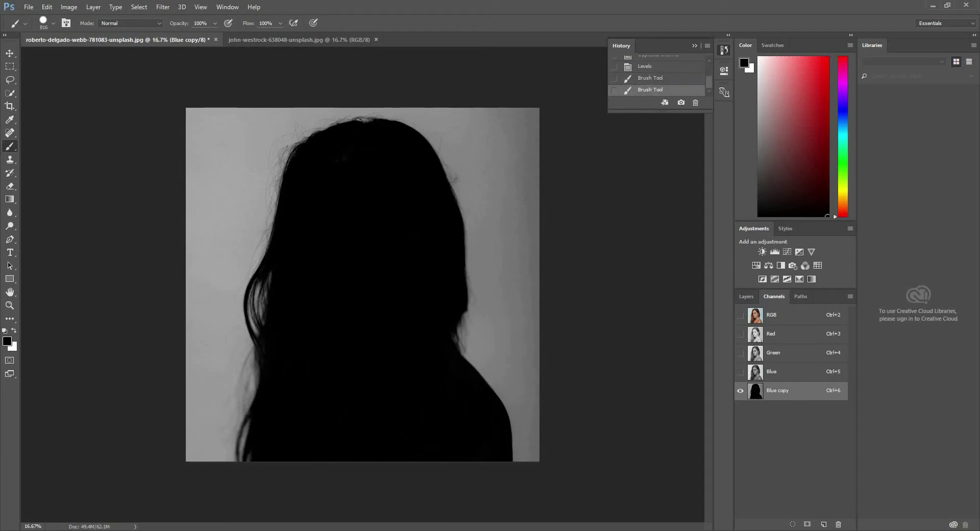
Step: Load Blue copy as a selection, invert it, and copy the woman onto a new Layer 1
{"action": "left_click", "coordinate": [804, 315]}
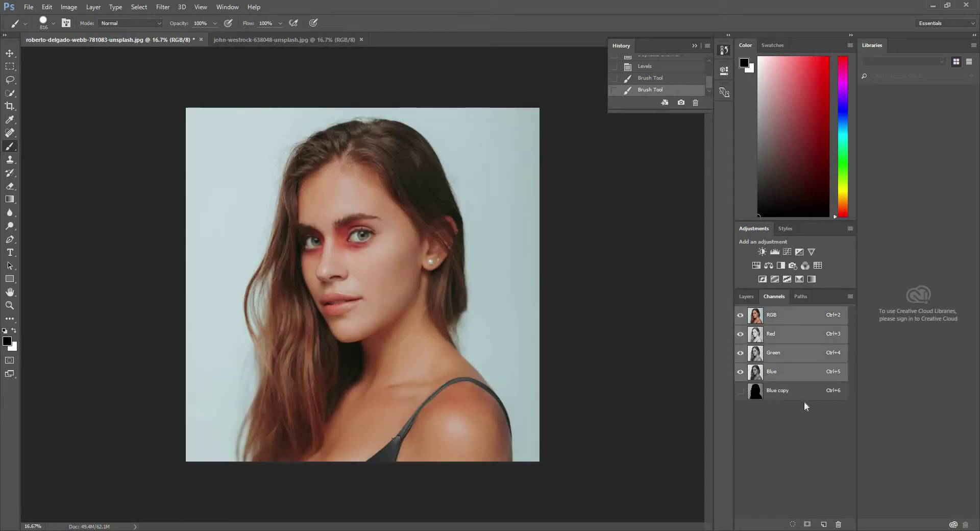
{"action": "left_click", "coordinate": [808, 393], "text": "ctrl"}
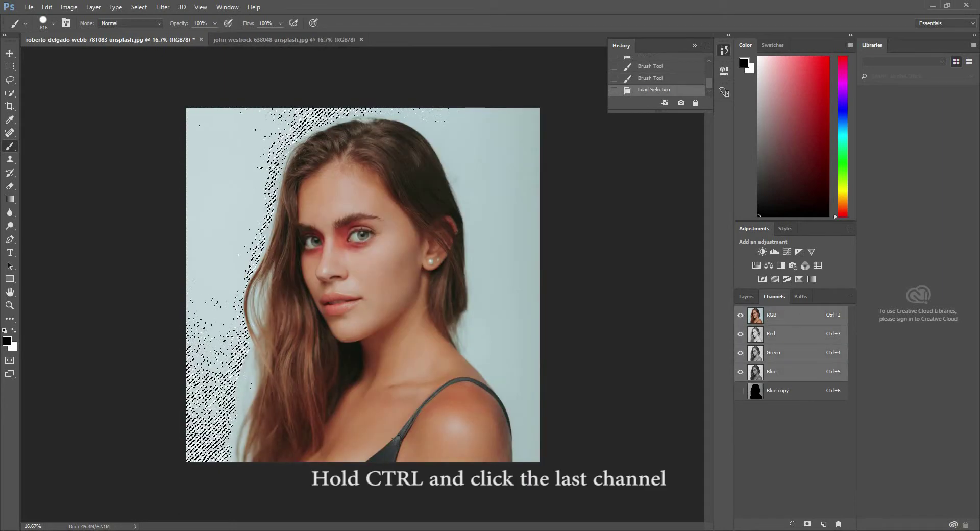
{"action": "key", "text": "ctrl+shift+i"}
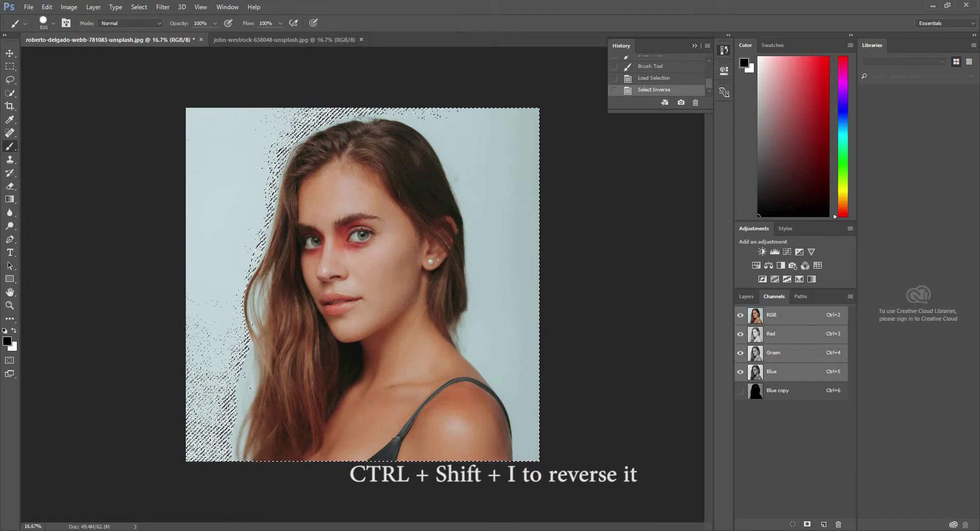
{"action": "left_click", "coordinate": [746, 296]}
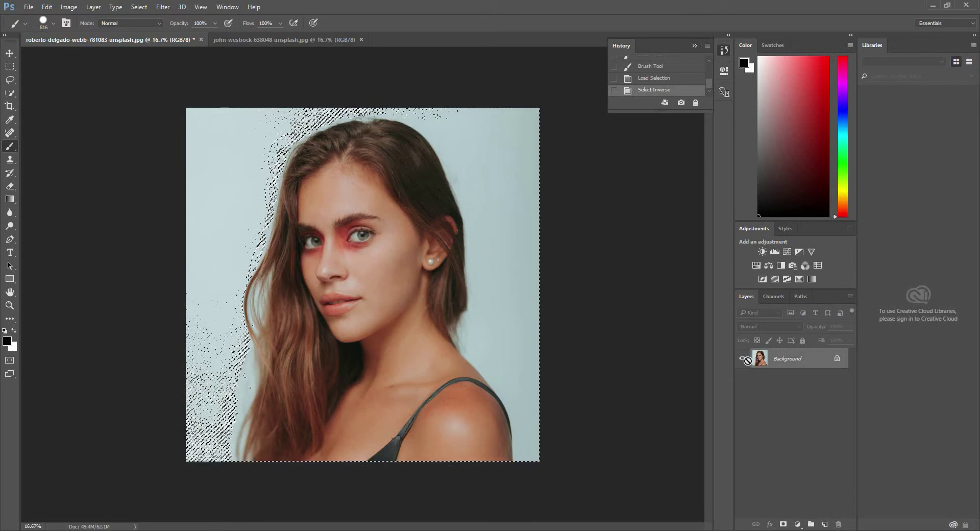
{"action": "key", "text": "ctrl+c"}
{"action": "key", "text": "ctrl+v"}
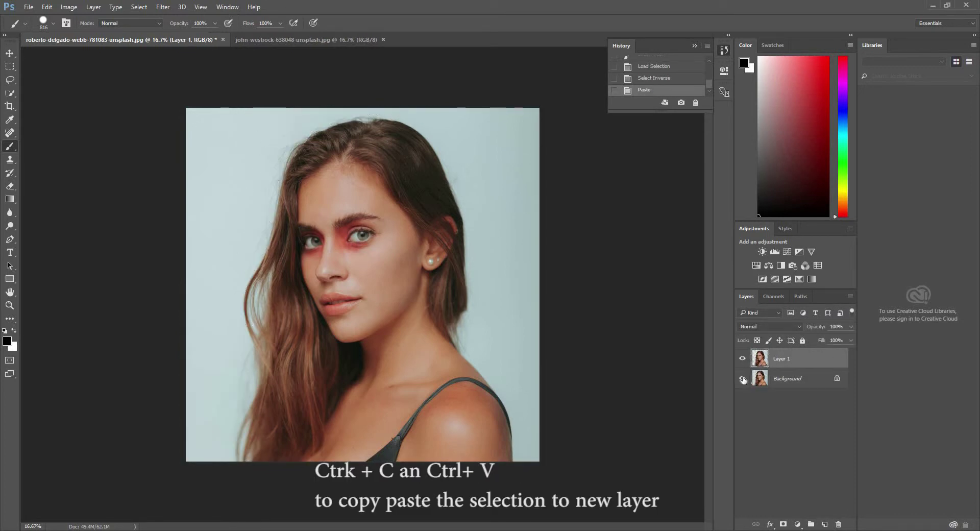
Step: Check the cutout by toggling the Background layer, then fill Background with white
{"action": "left_click", "coordinate": [742, 379]}
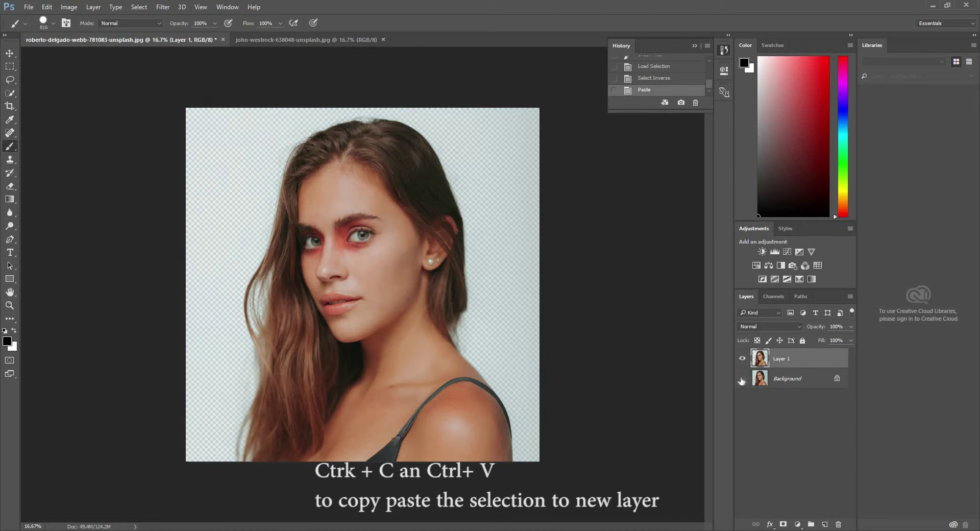
{"action": "left_click", "coordinate": [741, 379]}
{"action": "left_click", "coordinate": [762, 379]}
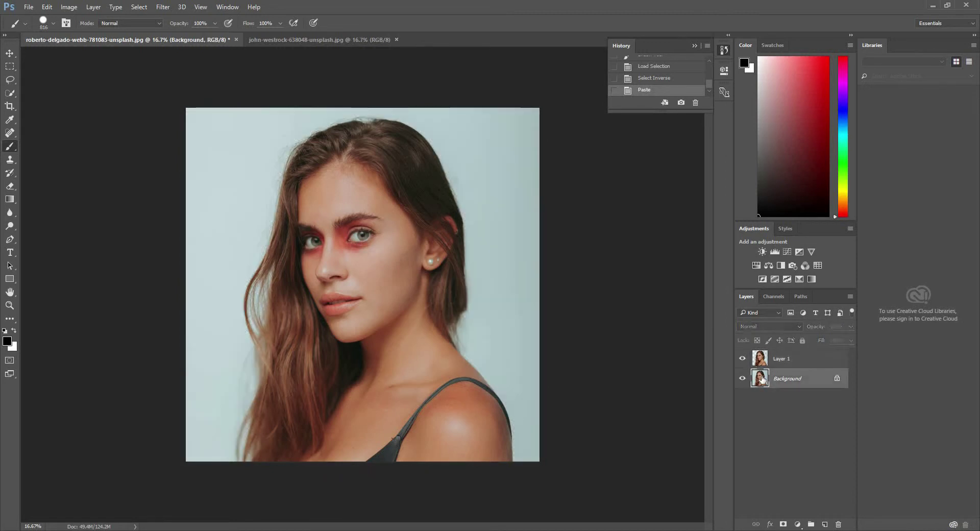
{"action": "key", "text": "ctrl+Delete"}
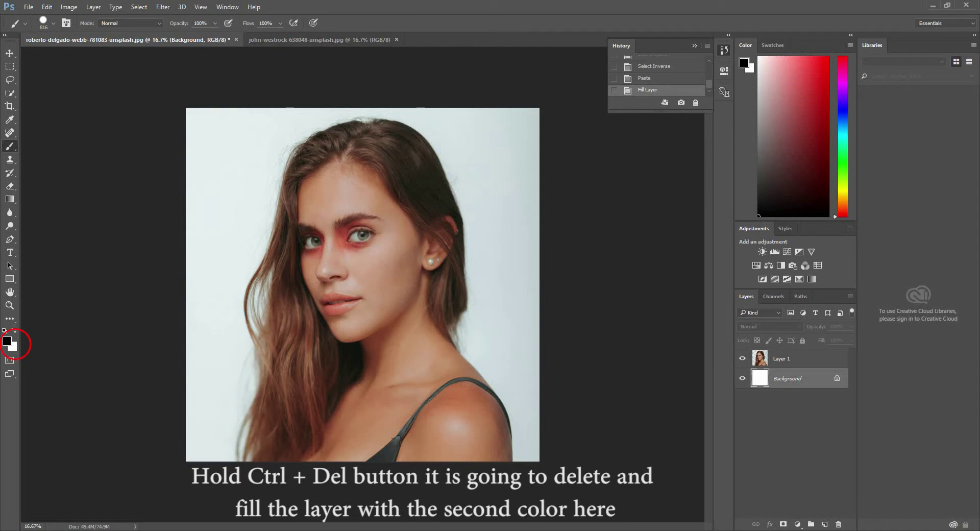
Step: Drag the misty forest photo into the portrait document as a new layer
{"action": "left_click", "coordinate": [300, 40]}
{"action": "left_click_drag", "start_coordinate": [368, 247], "coordinate": [143, 45]}
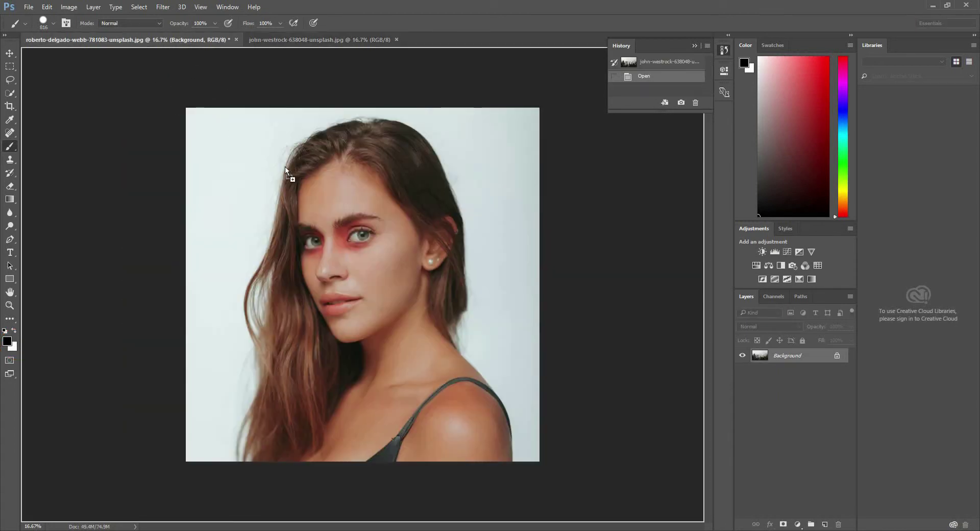
{"action": "left_click_drag", "start_coordinate": [143, 45], "coordinate": [289, 172]}
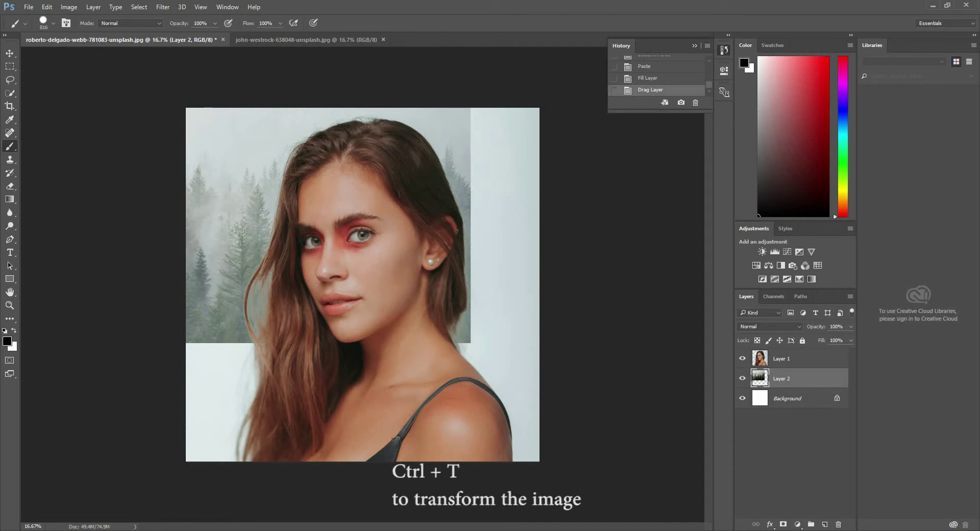
Step: Scale the forest to about 121% and move it down-left to fill the canvas
{"action": "key", "text": "ctrl+t"}
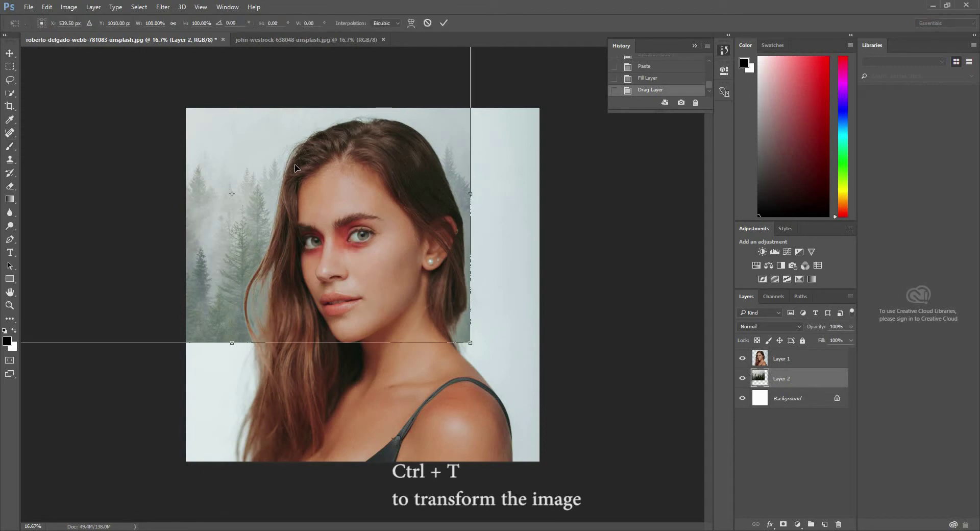
{"action": "mouse_move", "coordinate": [388, 228]}
{"action": "left_mouse_down"}
{"action": "mouse_move", "coordinate": [398, 267]}
{"action": "mouse_move", "coordinate": [352, 257]}
{"action": "left_mouse_up"}
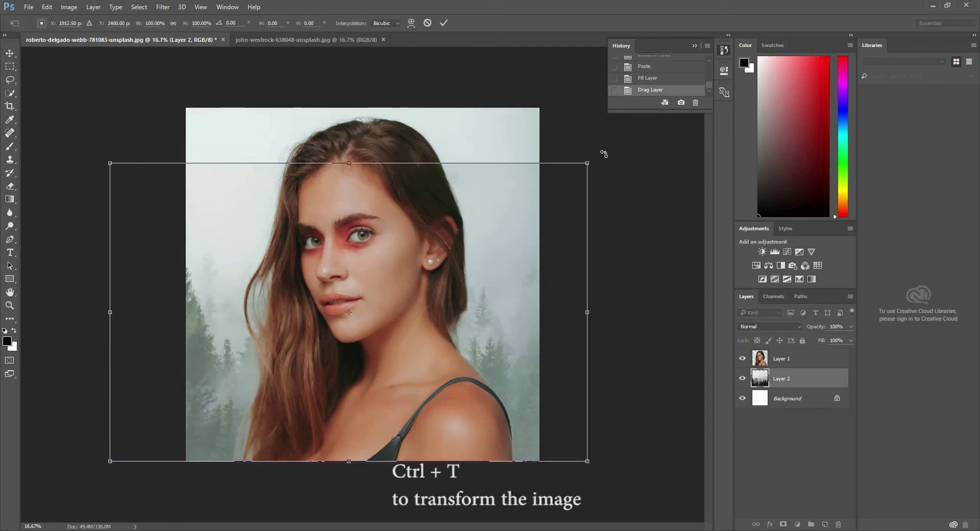
{"action": "mouse_move", "coordinate": [628, 153]}
{"action": "left_mouse_down"}
{"action": "mouse_move", "coordinate": [699, 134]}
{"action": "mouse_move", "coordinate": [684, 100]}
{"action": "left_mouse_up"}
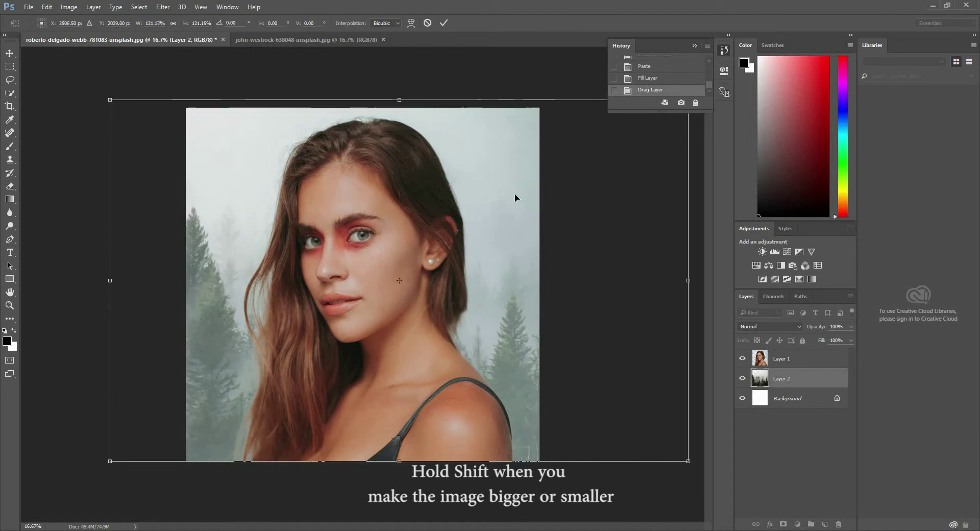
{"action": "left_click_drag", "start_coordinate": [515, 194], "coordinate": [508, 206]}
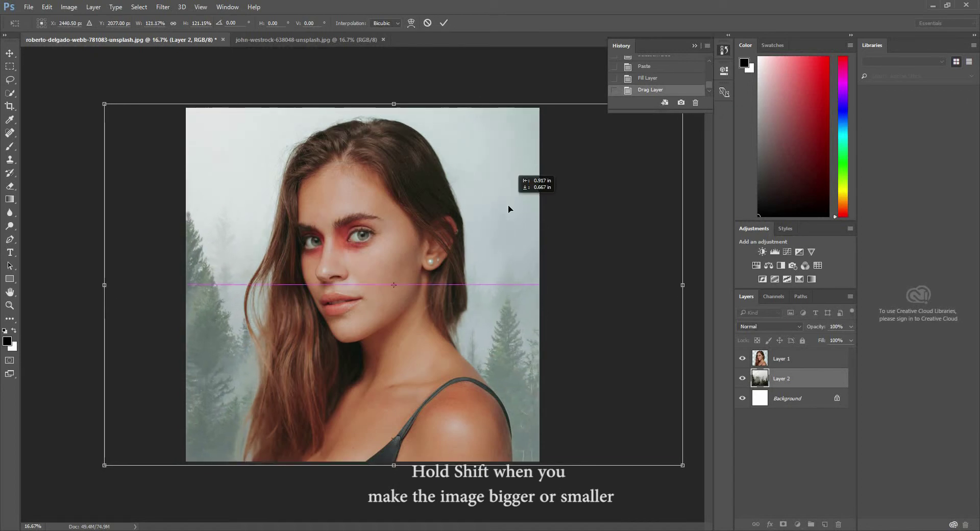
{"action": "key", "text": "b"}
{"action": "left_click", "coordinate": [443, 23]}
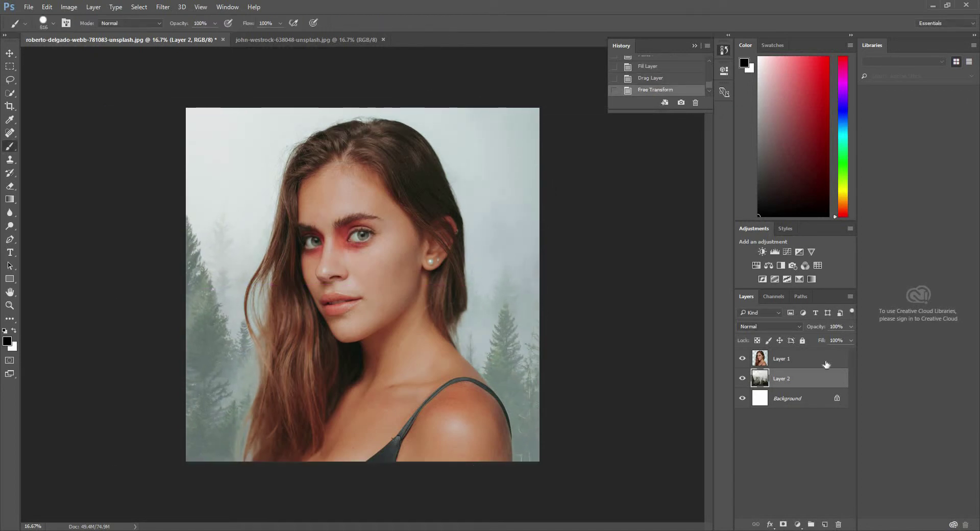
Step: Move Layer 2 above Layer 1, mask it to the woman's silhouette, and unlink the mask
{"action": "left_click_drag", "start_coordinate": [817, 378], "coordinate": [811, 352]}
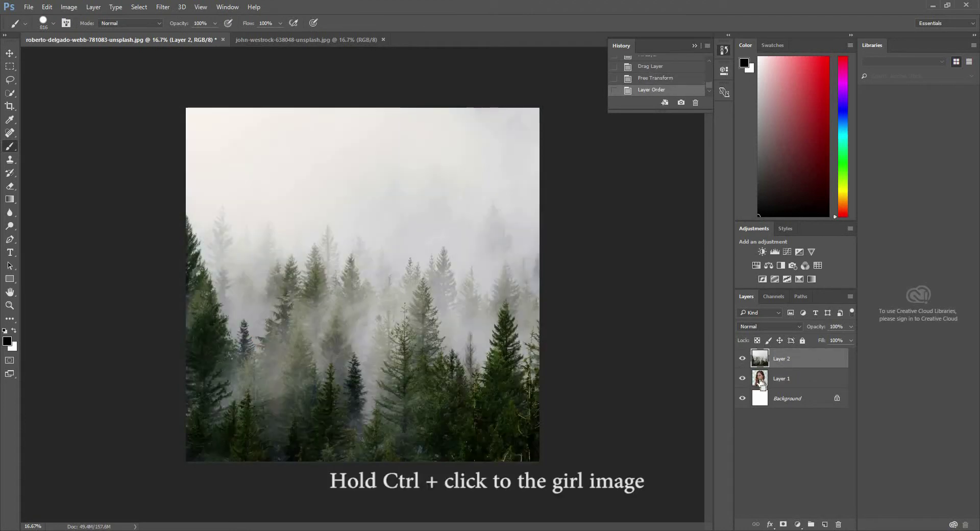
{"action": "left_click", "coordinate": [761, 382], "text": "ctrl"}
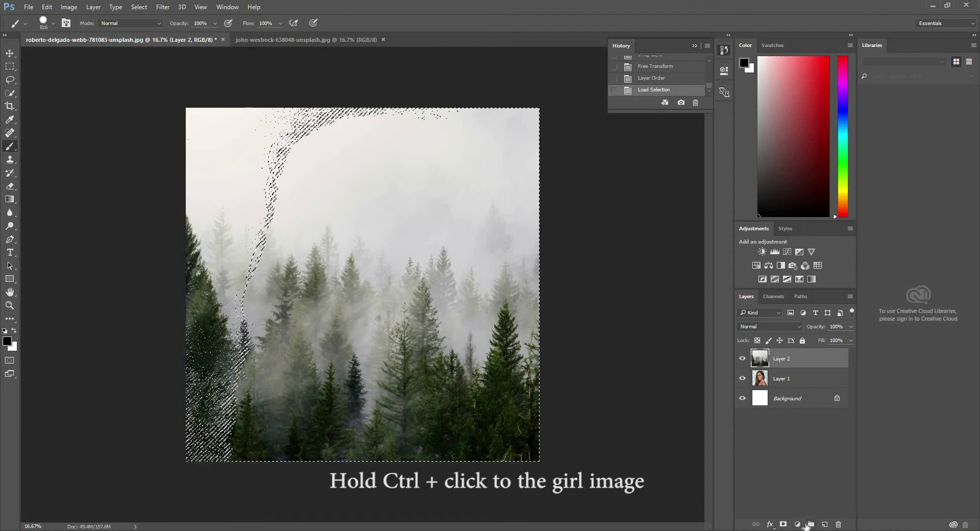
{"action": "left_click", "coordinate": [783, 524]}
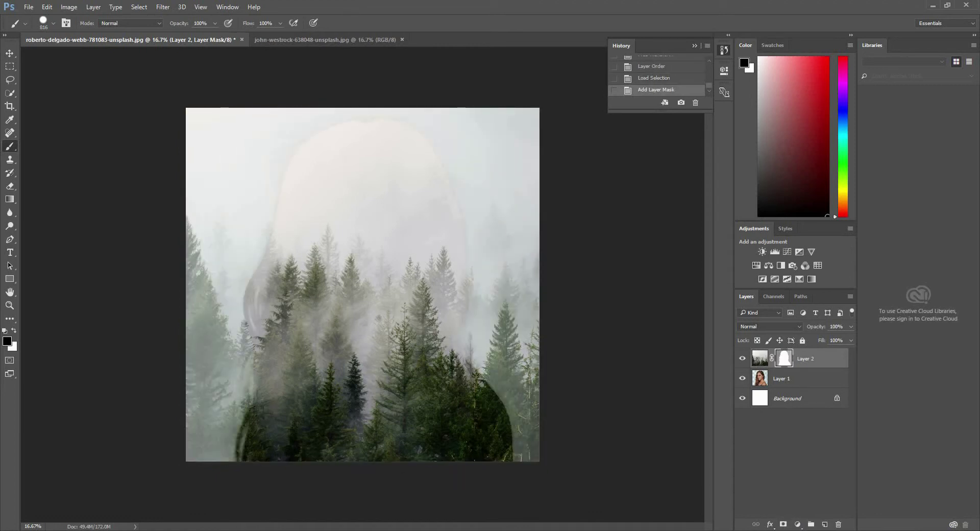
{"action": "left_click", "coordinate": [771, 357]}
Step: Transform Layer 2's image, not its mask, to slide the forest left within the silhouette
{"action": "left_click", "coordinate": [760, 358]}
{"action": "key", "text": "ctrl+t"}
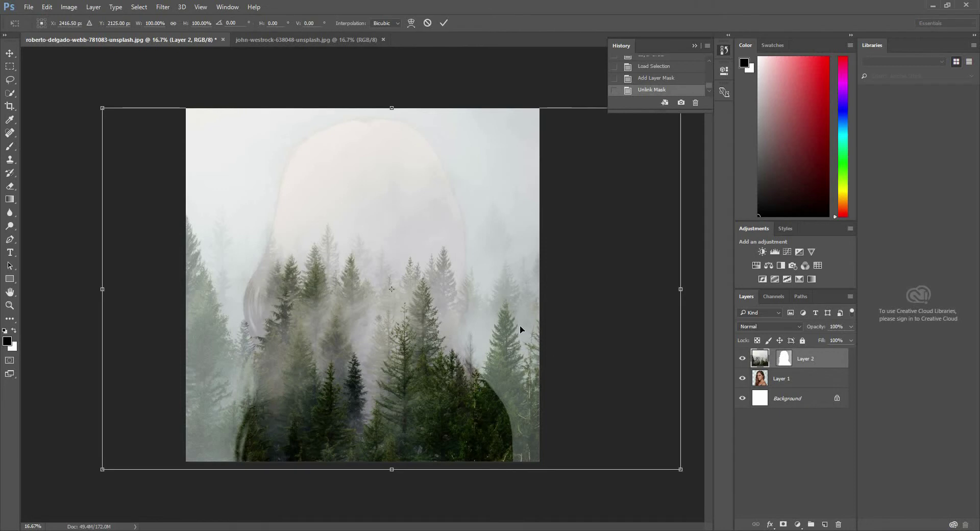
{"action": "left_click_drag", "start_coordinate": [520, 325], "coordinate": [500, 325]}
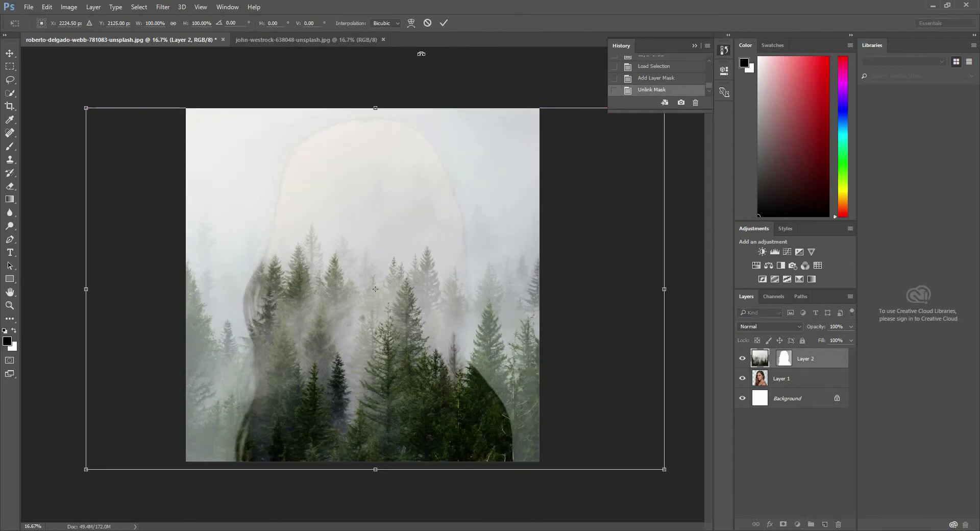
{"action": "left_click", "coordinate": [445, 22]}
{"action": "key", "text": "b"}
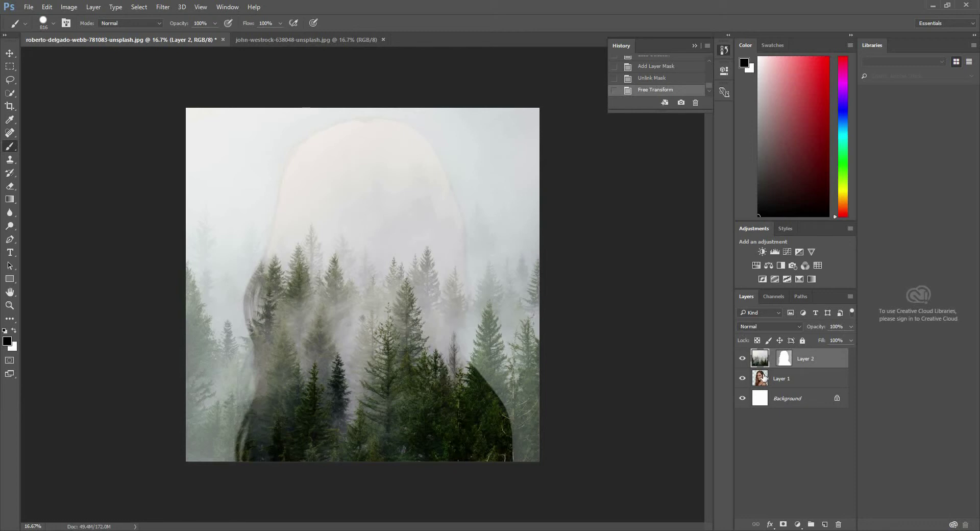
Step: Duplicate Layer 1 and move Layer 1 copy above the forest Layer 2
{"action": "left_click", "coordinate": [762, 379]}
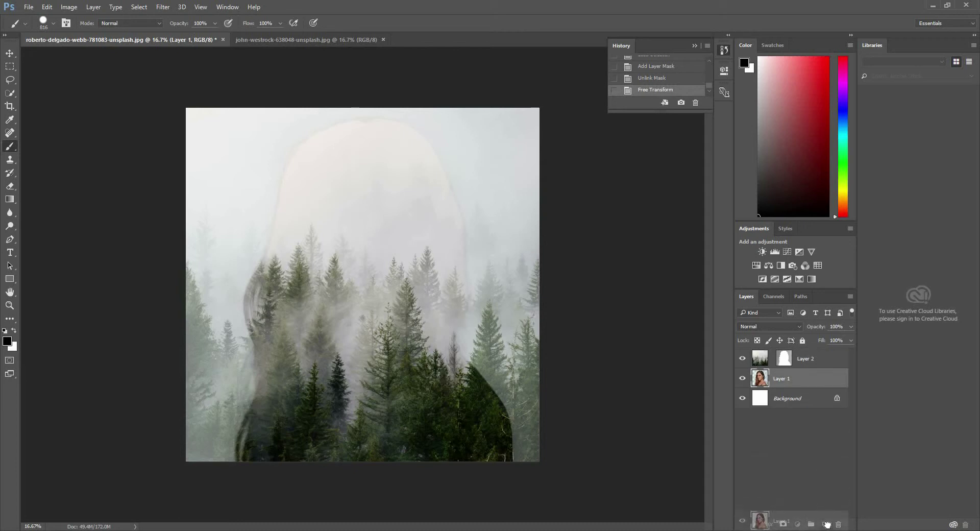
{"action": "left_click_drag", "start_coordinate": [797, 396], "coordinate": [825, 524]}
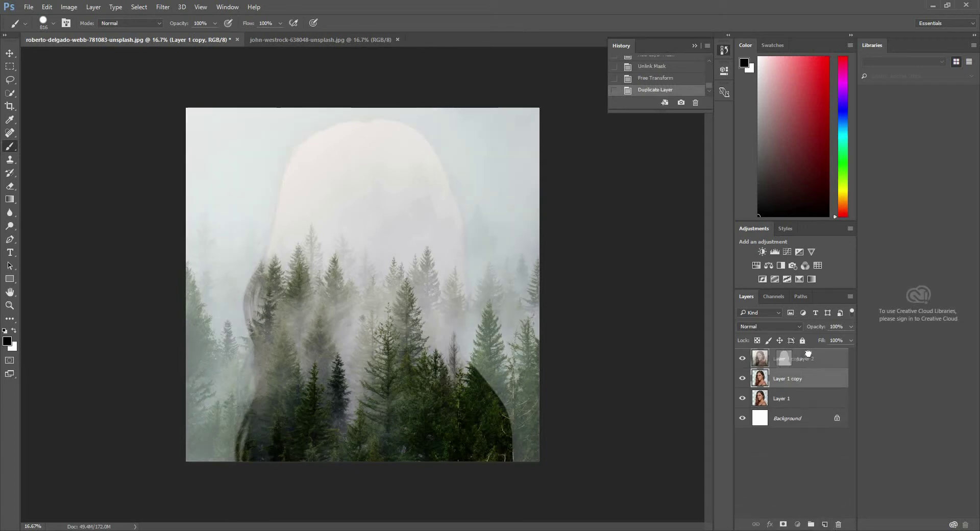
{"action": "left_click_drag", "start_coordinate": [799, 376], "coordinate": [789, 358]}
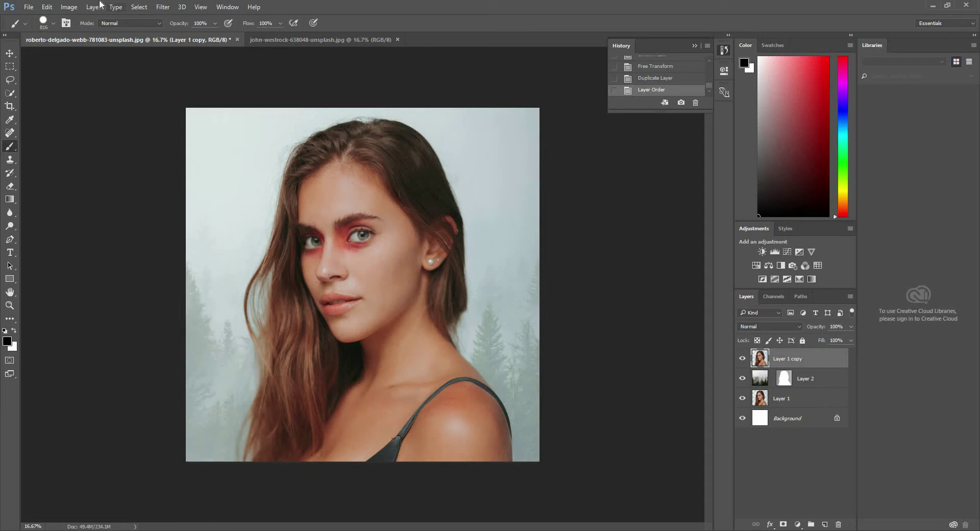
{"action": "left_click", "coordinate": [69, 7]}
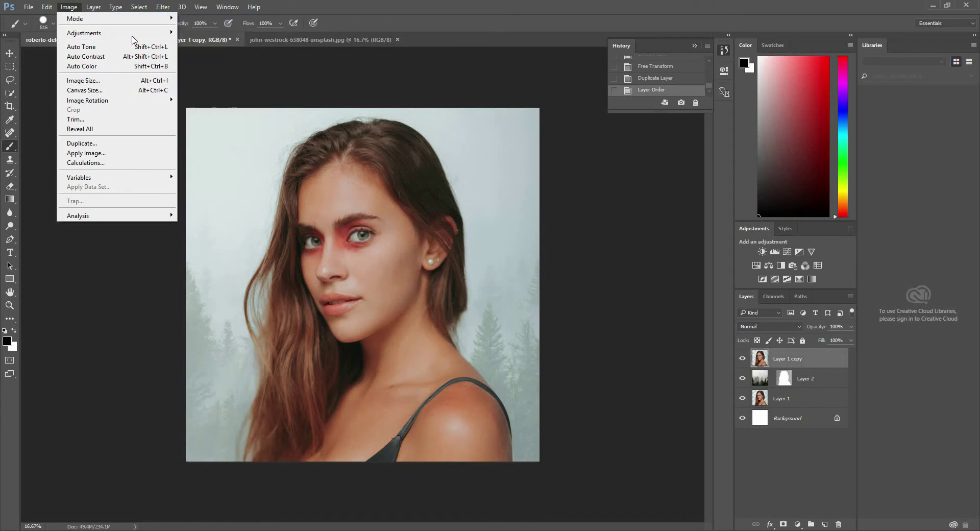
{"action": "mouse_move", "coordinate": [91, 32]}
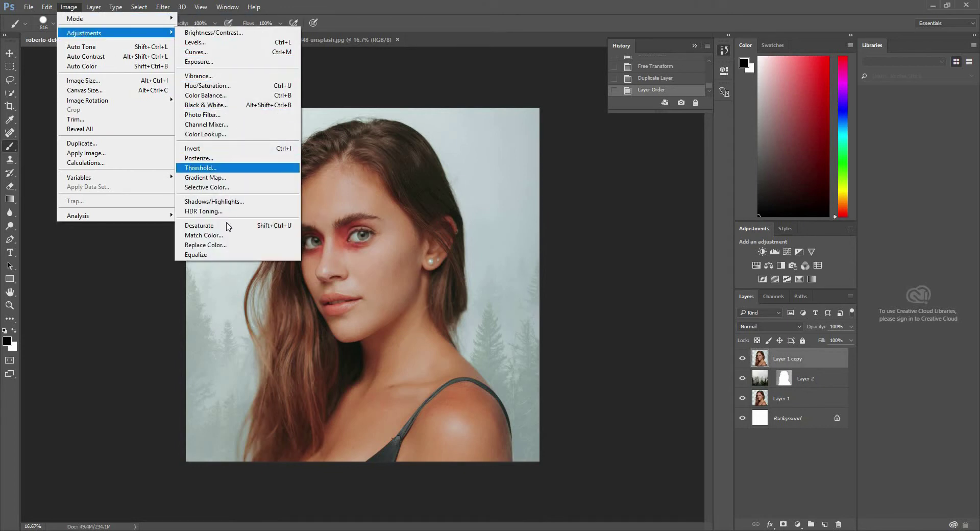
Step: Desaturate Layer 1 copy and set its blend mode to Multiply
{"action": "left_click", "coordinate": [229, 227]}
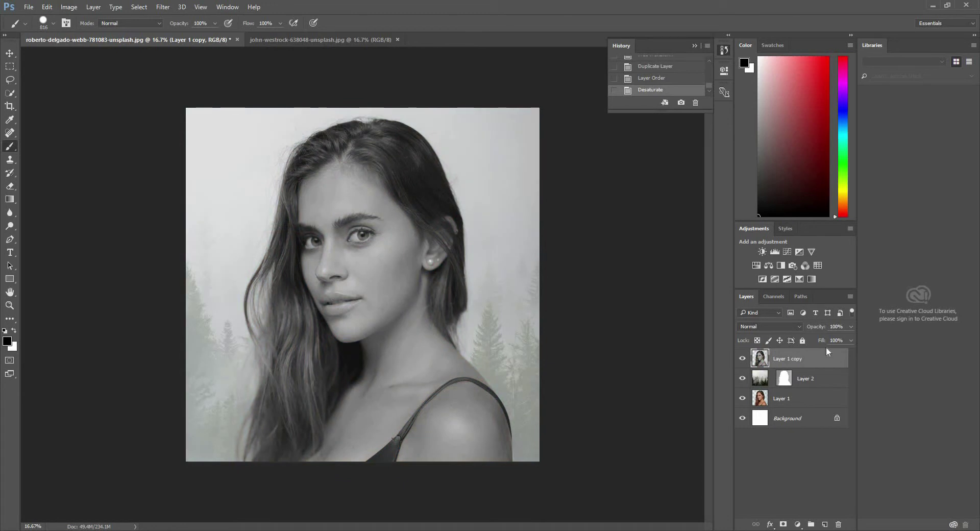
{"action": "left_click", "coordinate": [787, 328]}
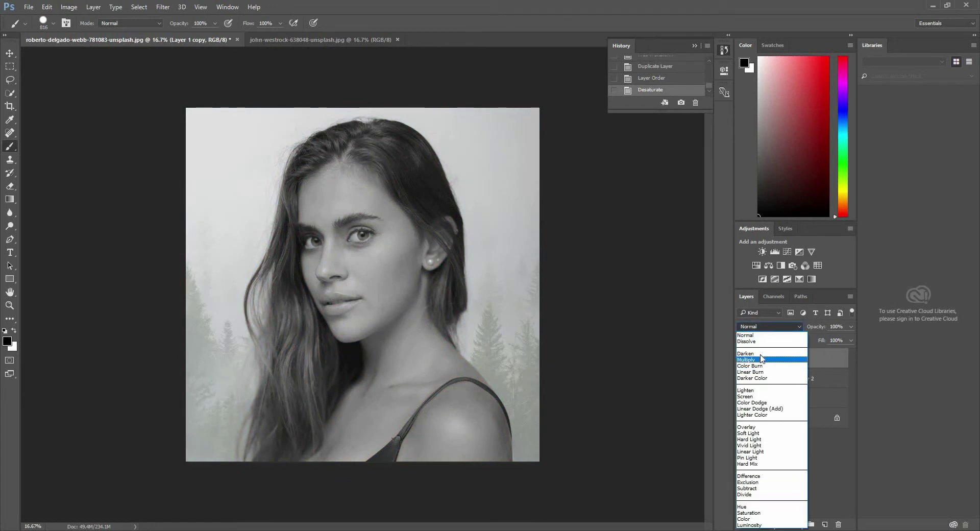
{"action": "left_click", "coordinate": [761, 361]}
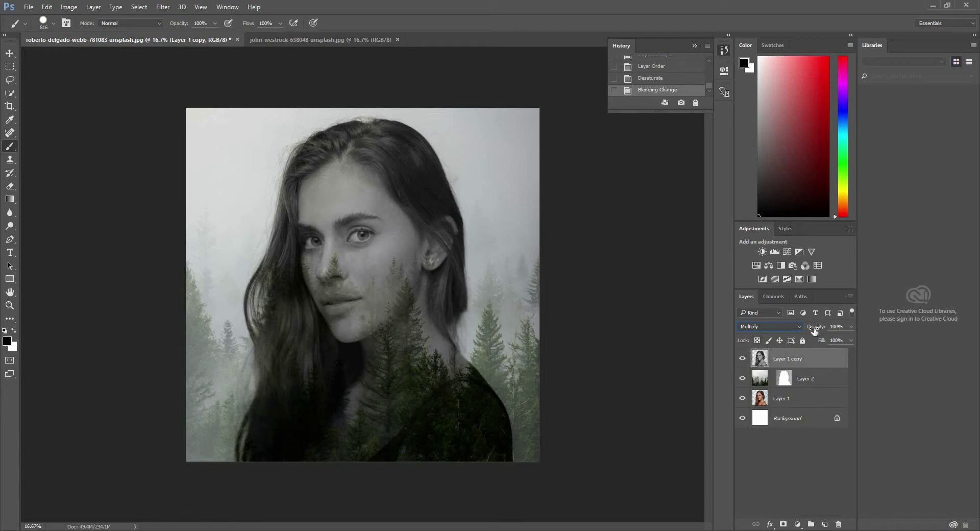
Step: Add a layer mask to Layer 1 copy and set the brush to 0% hardness
{"action": "left_click", "coordinate": [782, 524]}
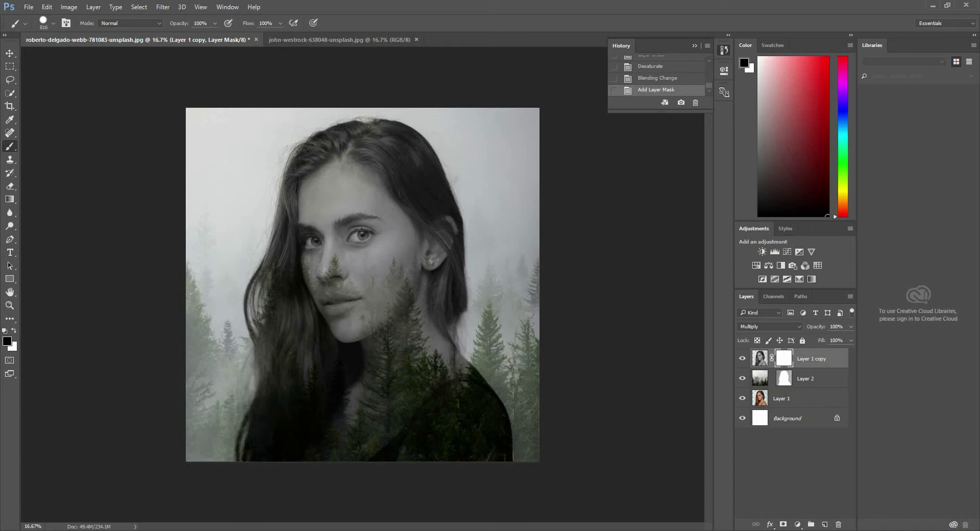
{"action": "key", "text": "Return"}
{"action": "right_click", "coordinate": [345, 274]}
{"action": "right_click", "coordinate": [346, 272]}
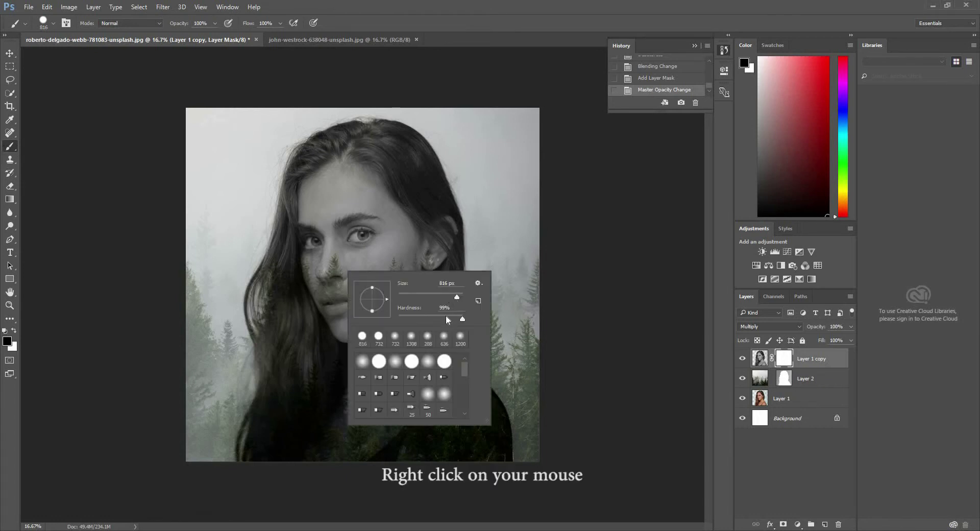
{"action": "left_click_drag", "start_coordinate": [421, 317], "coordinate": [401, 316]}
Step: Paint soft black on the mask to fade the top of the head and forehead into fog
{"action": "mouse_move", "coordinate": [326, 148]}
{"action": "left_mouse_down"}
{"action": "mouse_move", "coordinate": [421, 145]}
{"action": "mouse_move", "coordinate": [474, 240]}
{"action": "left_mouse_up"}
{"action": "left_click_drag", "start_coordinate": [373, 174], "coordinate": [439, 234]}
{"action": "left_click_drag", "start_coordinate": [347, 163], "coordinate": [377, 184]}
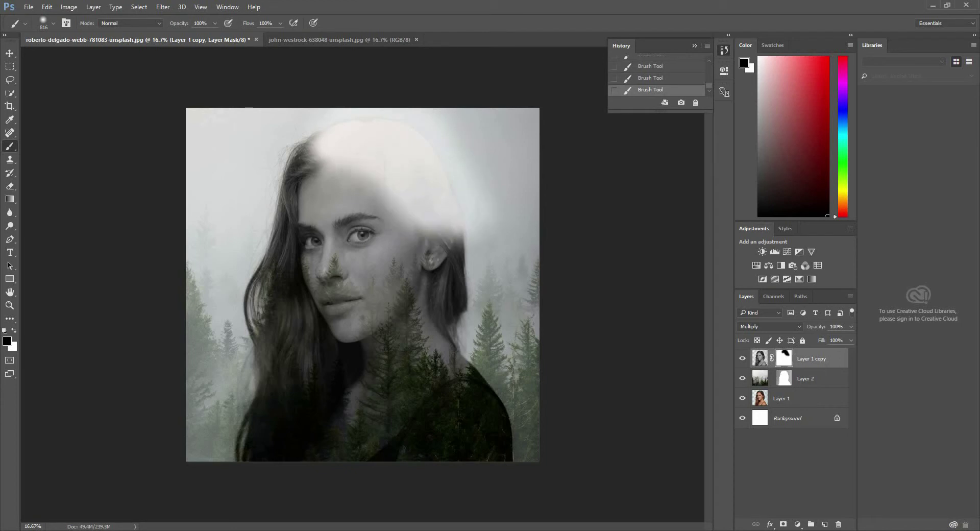
{"action": "left_click_drag", "start_coordinate": [352, 133], "coordinate": [270, 189]}
{"action": "left_click_drag", "start_coordinate": [316, 168], "coordinate": [250, 219]}
Step: Confirm brush hardness 0% and mask the left hair so trees show through
{"action": "right_click", "coordinate": [287, 204], "text": "ctrl"}
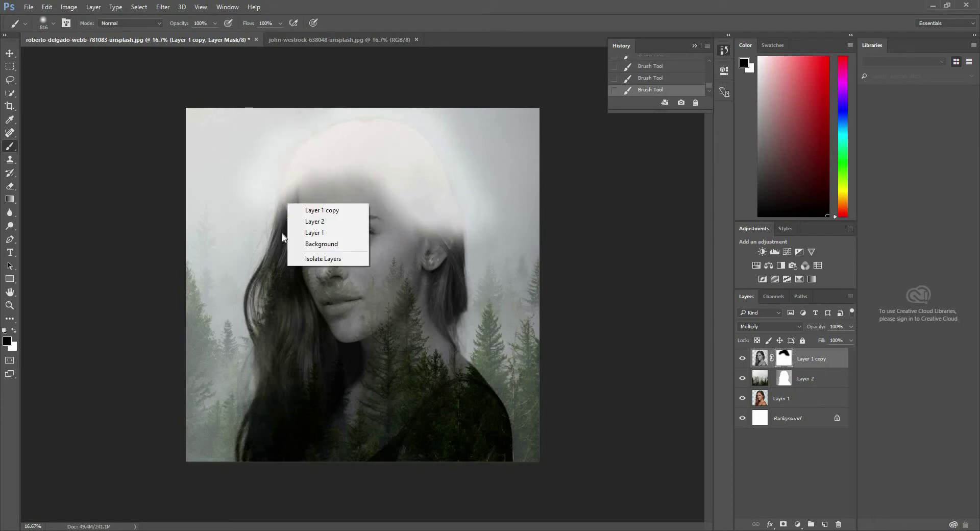
{"action": "left_click", "coordinate": [283, 238]}
{"action": "right_click", "coordinate": [285, 233]}
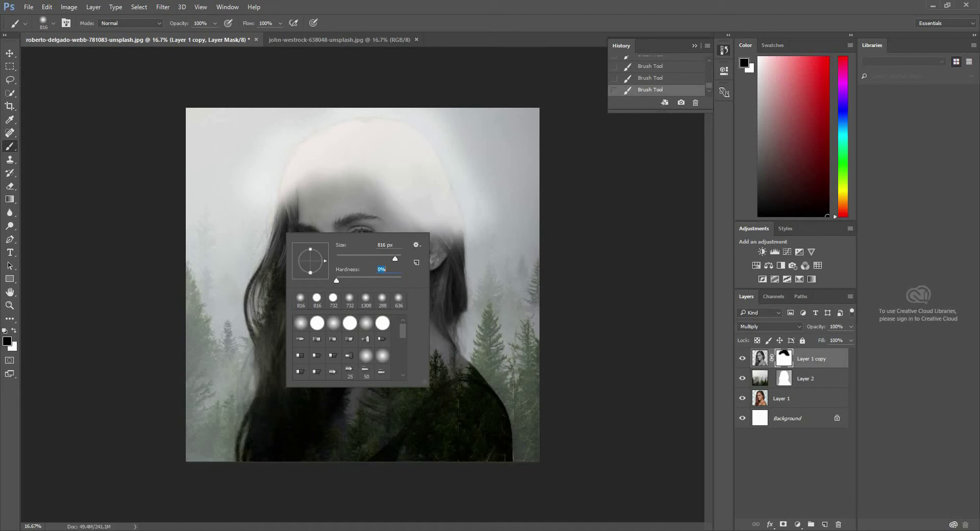
{"action": "key", "text": "Return"}
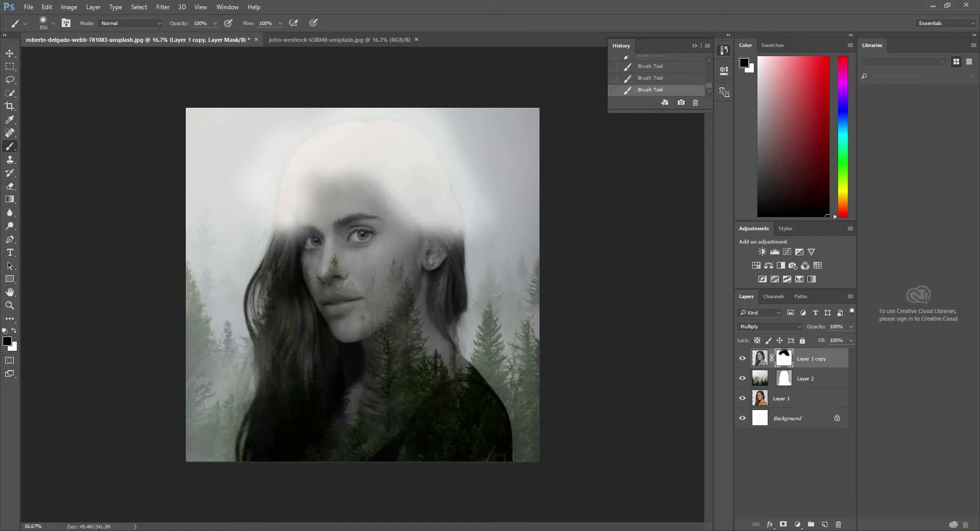
{"action": "left_click_drag", "start_coordinate": [311, 209], "coordinate": [244, 291]}
{"action": "left_click_drag", "start_coordinate": [301, 240], "coordinate": [219, 347]}
{"action": "left_click_drag", "start_coordinate": [301, 276], "coordinate": [250, 408]}
Step: Mask the chest, mouth, chin, right side of the face and forehead, keeping the eyes clear
{"action": "mouse_move", "coordinate": [301, 331]}
{"action": "left_mouse_down"}
{"action": "mouse_move", "coordinate": [255, 434]}
{"action": "mouse_move", "coordinate": [439, 454]}
{"action": "mouse_move", "coordinate": [511, 398]}
{"action": "mouse_move", "coordinate": [316, 368]}
{"action": "left_mouse_up"}
{"action": "mouse_move", "coordinate": [373, 378]}
{"action": "left_mouse_down"}
{"action": "mouse_move", "coordinate": [301, 306]}
{"action": "mouse_move", "coordinate": [288, 273]}
{"action": "mouse_move", "coordinate": [326, 331]}
{"action": "mouse_move", "coordinate": [454, 291]}
{"action": "left_mouse_up"}
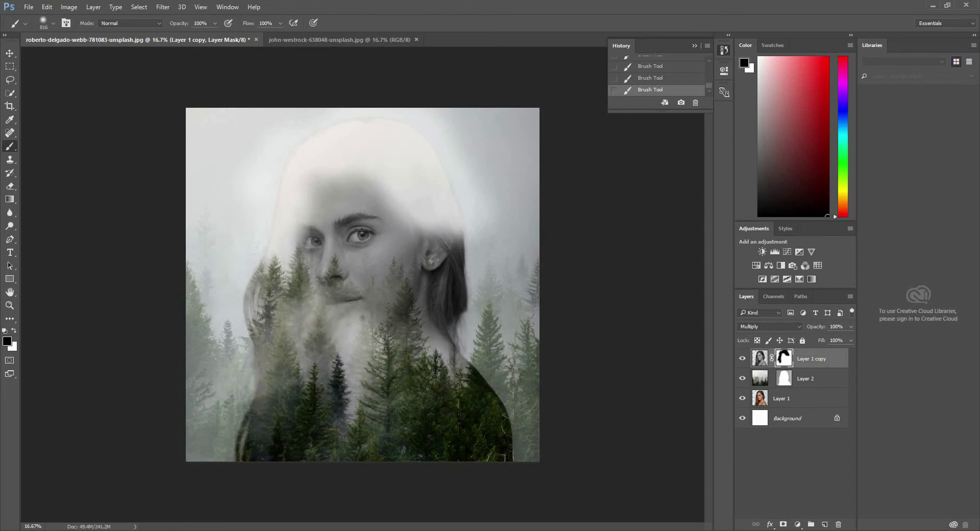
{"action": "left_click_drag", "start_coordinate": [525, 388], "coordinate": [408, 296]}
{"action": "mouse_move", "coordinate": [398, 332]}
{"action": "left_mouse_down"}
{"action": "mouse_move", "coordinate": [475, 240]}
{"action": "mouse_move", "coordinate": [419, 265]}
{"action": "left_mouse_up"}
{"action": "left_click_drag", "start_coordinate": [406, 217], "coordinate": [403, 280]}
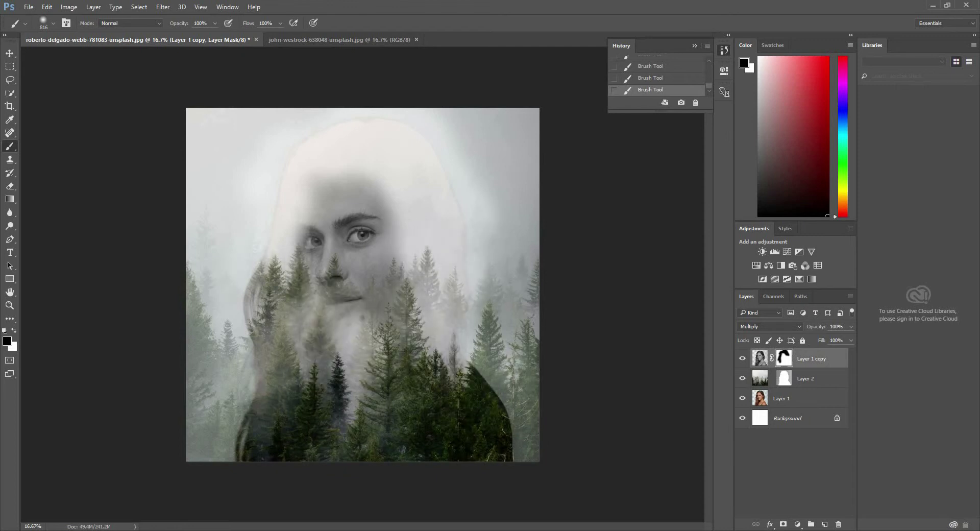
{"action": "left_click_drag", "start_coordinate": [368, 181], "coordinate": [311, 204]}
{"action": "mouse_move", "coordinate": [378, 196]}
{"action": "left_mouse_down"}
{"action": "mouse_move", "coordinate": [314, 207]}
{"action": "mouse_move", "coordinate": [345, 194]}
{"action": "left_mouse_up"}
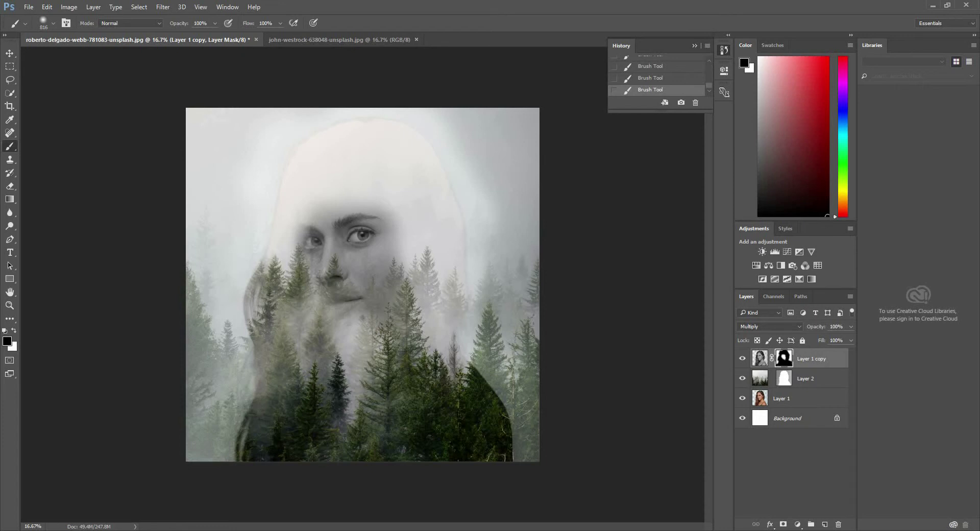
{"action": "left_click", "coordinate": [308, 41]}
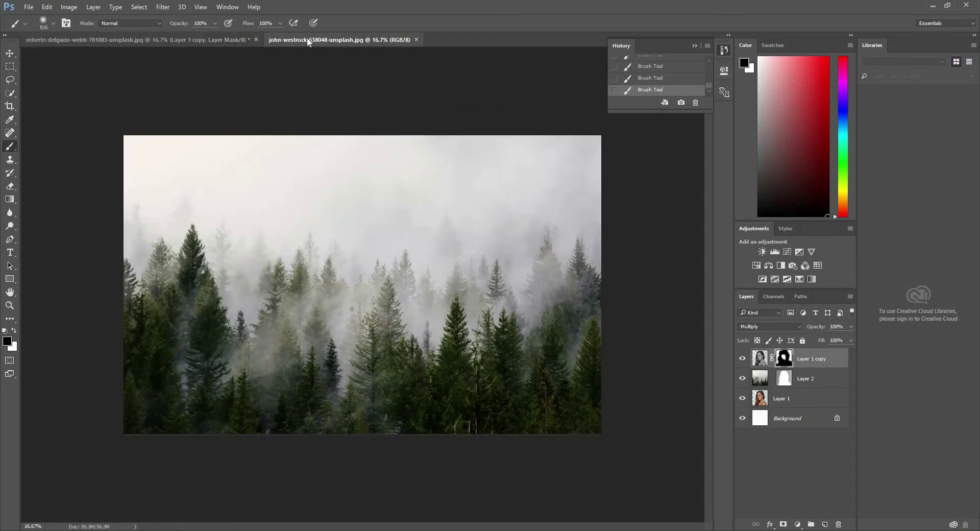
{"action": "left_click_drag", "start_coordinate": [402, 303], "coordinate": [697, 229]}
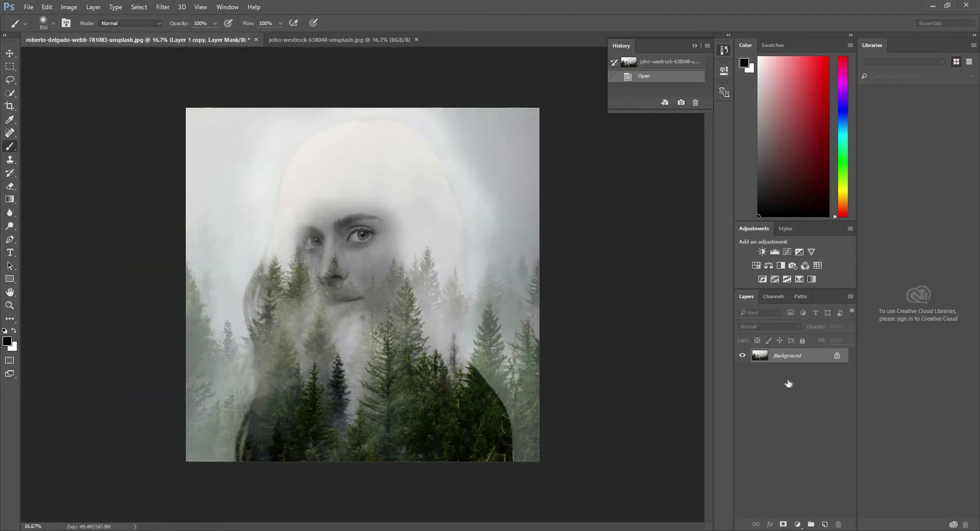
{"action": "left_click", "coordinate": [804, 383]}
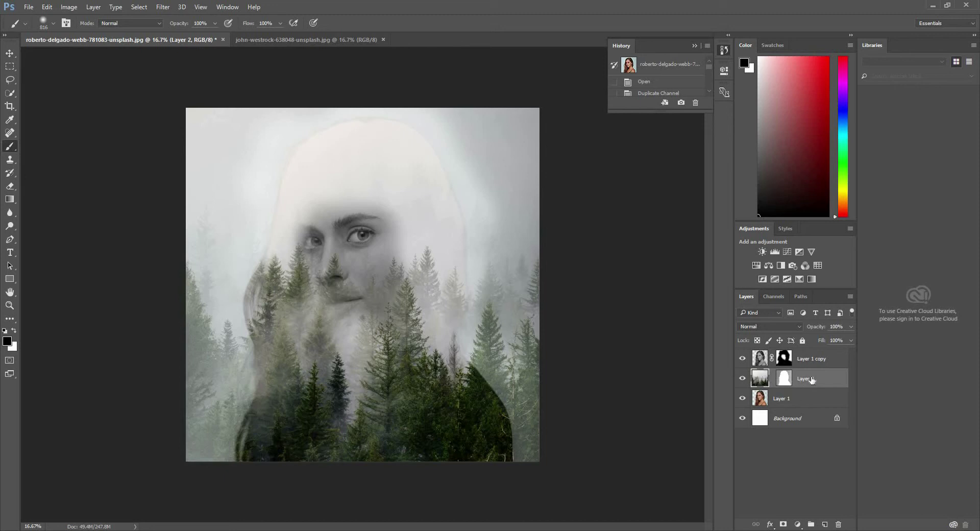
Step: Duplicate the forest Layer 2, remove the copy's mask, and move Layer 2 copy to the top
{"action": "left_click_drag", "start_coordinate": [819, 381], "coordinate": [824, 524]}
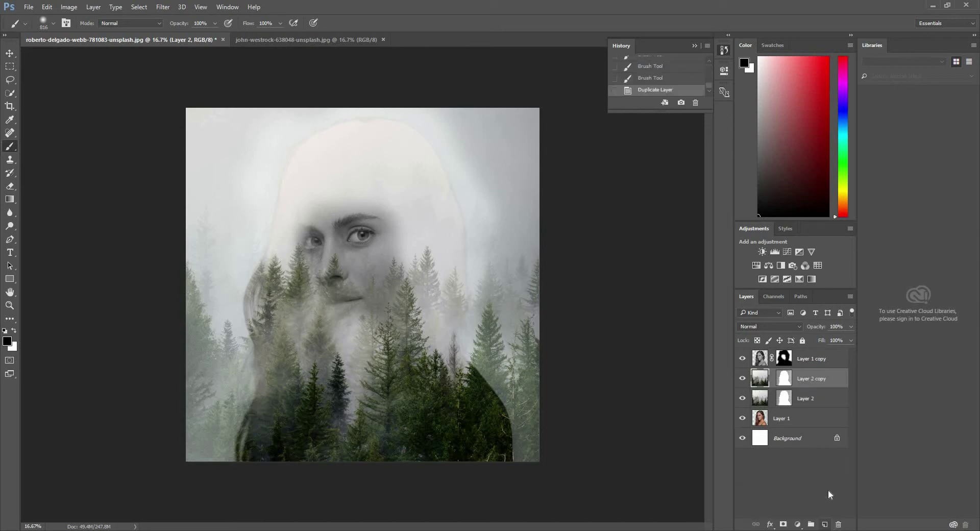
{"action": "right_click", "coordinate": [789, 378]}
{"action": "left_click", "coordinate": [830, 396]}
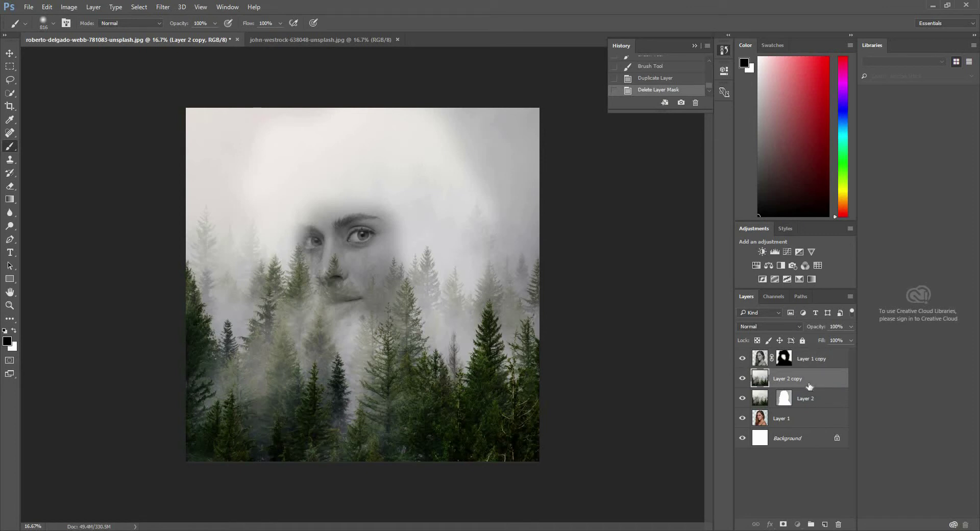
{"action": "left_click_drag", "start_coordinate": [812, 380], "coordinate": [809, 357]}
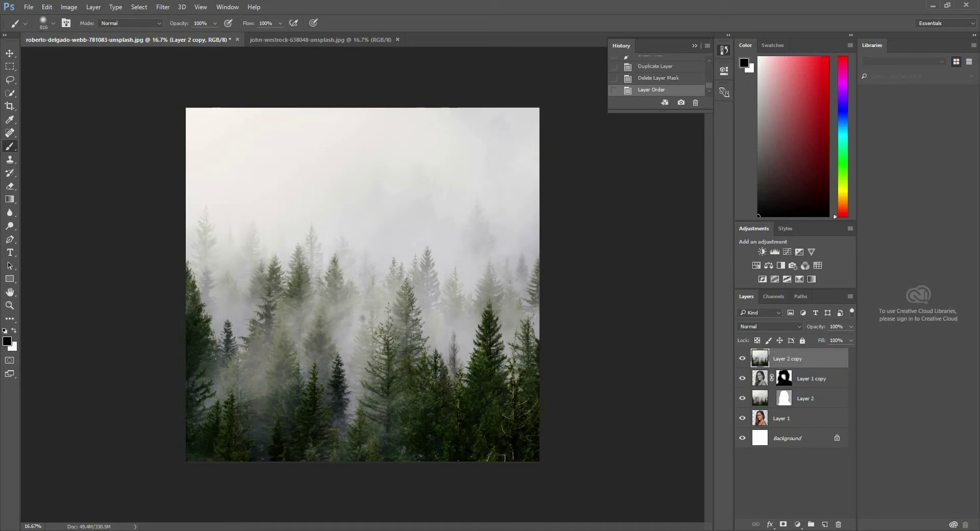
Step: Add a mask to Layer 2 copy and paint black over the face and both shoulders
{"action": "left_click", "coordinate": [782, 524]}
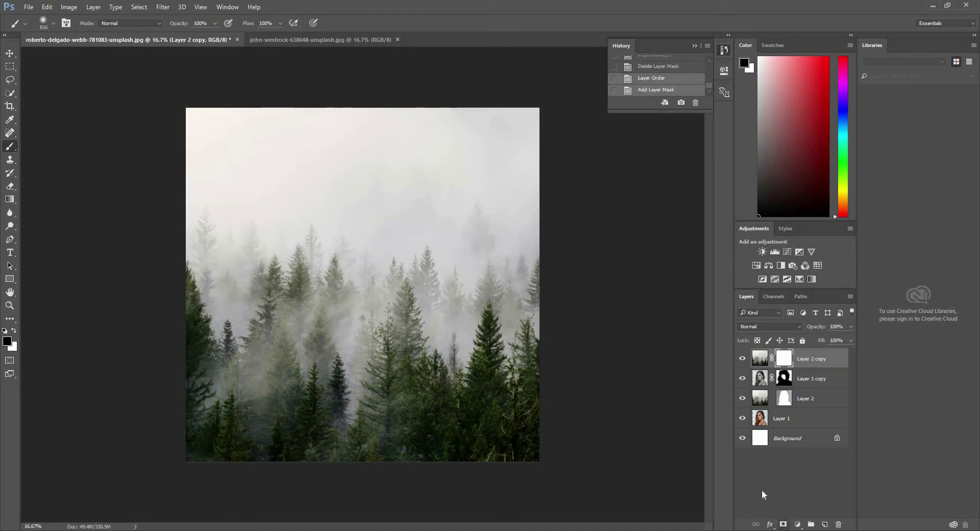
{"action": "key", "text": "x"}
{"action": "key", "text": "x"}
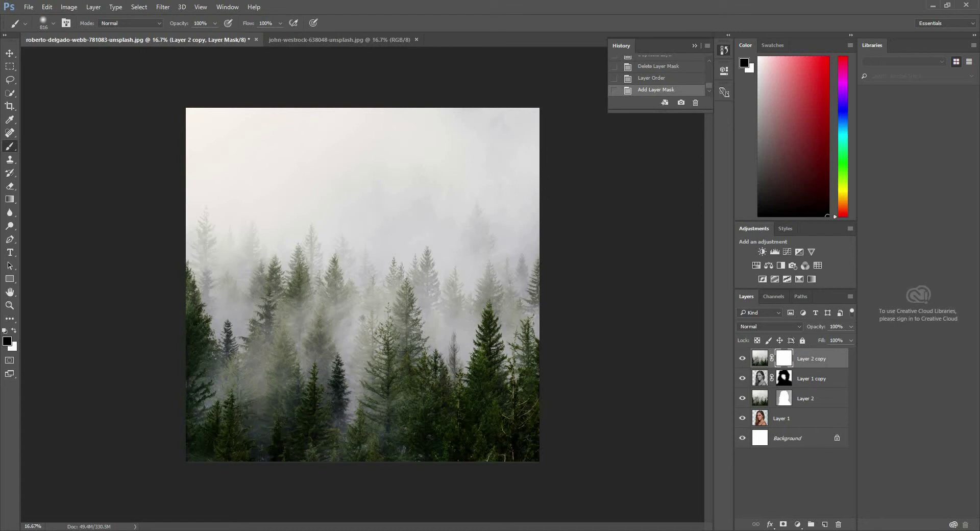
{"action": "mouse_move", "coordinate": [347, 306]}
{"action": "left_mouse_down"}
{"action": "mouse_move", "coordinate": [331, 219]}
{"action": "mouse_move", "coordinate": [354, 214]}
{"action": "mouse_move", "coordinate": [383, 240]}
{"action": "left_mouse_up"}
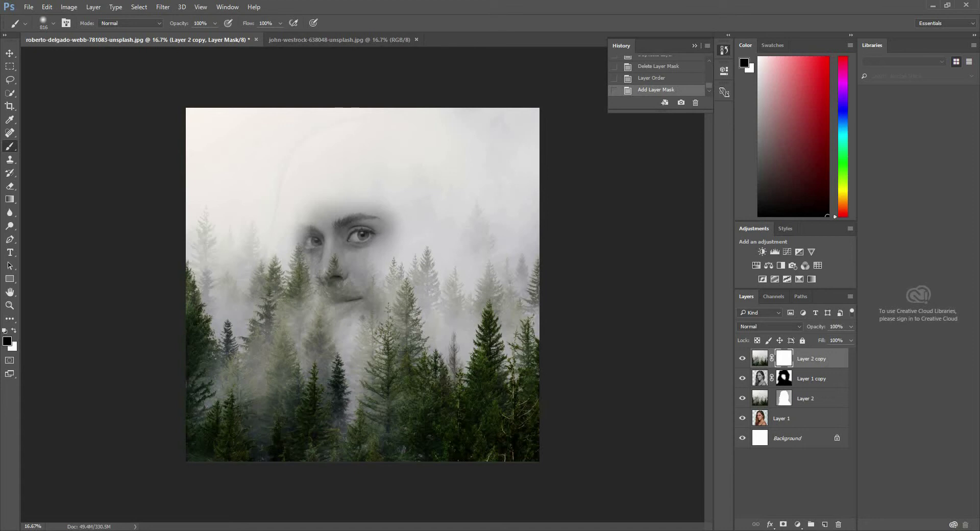
{"action": "left_click_drag", "start_coordinate": [472, 306], "coordinate": [518, 459]}
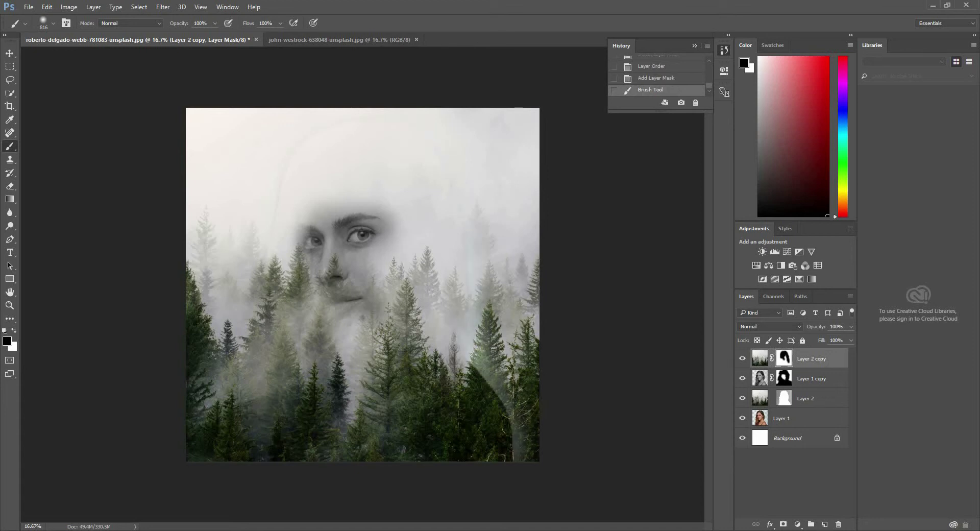
{"action": "mouse_move", "coordinate": [240, 460]}
{"action": "left_mouse_down"}
{"action": "mouse_move", "coordinate": [229, 368]}
{"action": "mouse_move", "coordinate": [257, 306]}
{"action": "mouse_move", "coordinate": [254, 255]}
{"action": "left_mouse_up"}
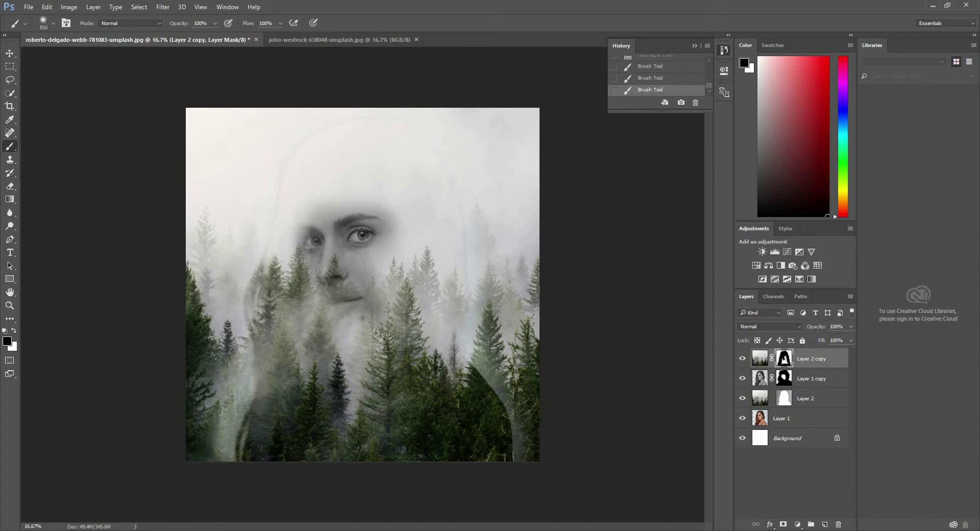
Step: Set Layer 1 copy to 53% opacity, touch up the bottom, and darken Layer 2 copy's right-side trees
{"action": "left_click", "coordinate": [385, 266]}
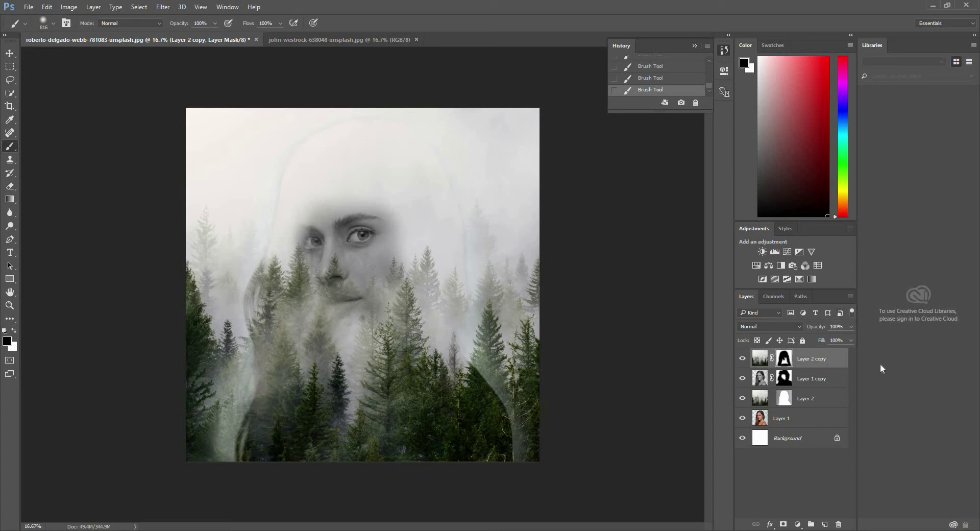
{"action": "left_click", "coordinate": [824, 380]}
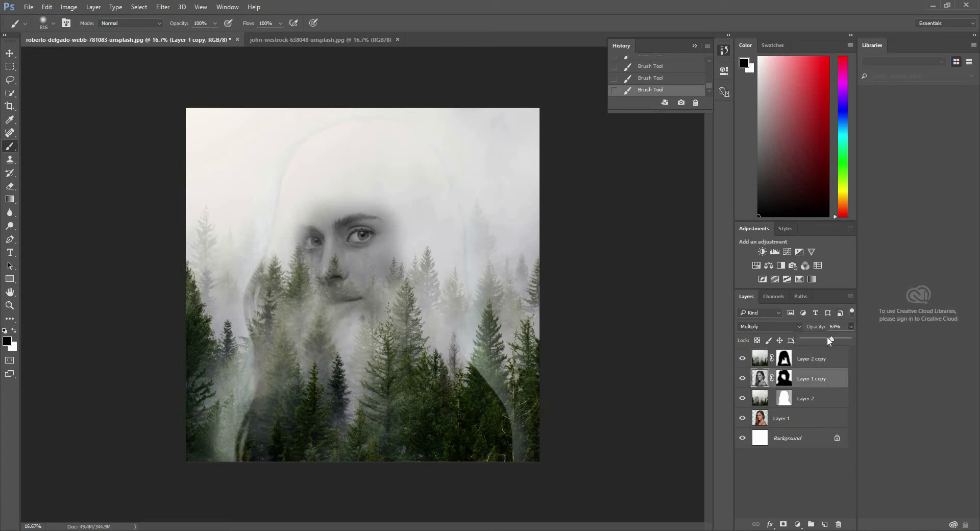
{"action": "left_click_drag", "start_coordinate": [828, 338], "coordinate": [827, 338]}
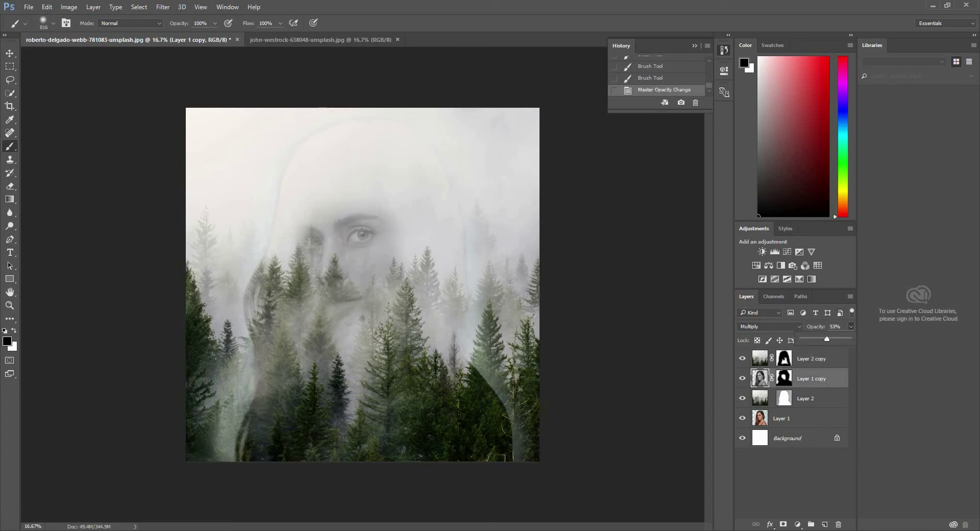
{"action": "left_click", "coordinate": [392, 257]}
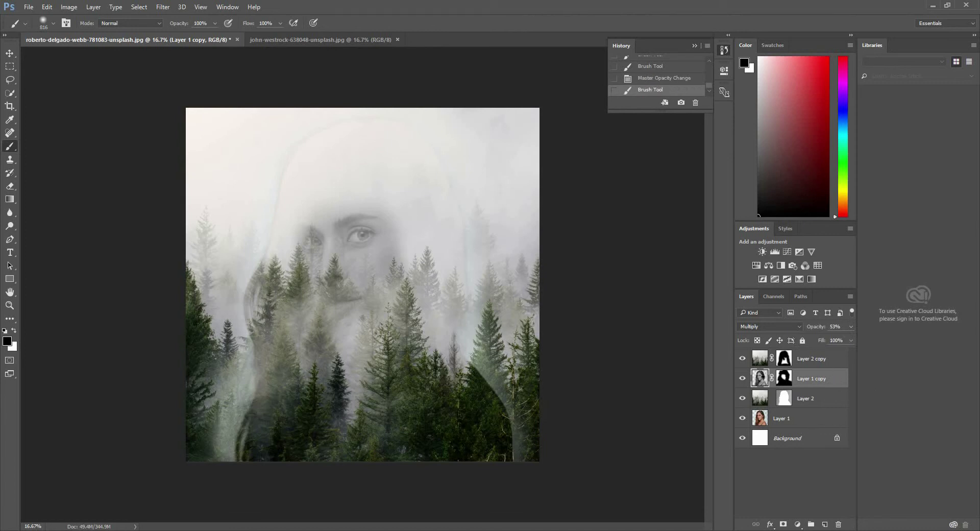
{"action": "left_click", "coordinate": [832, 360]}
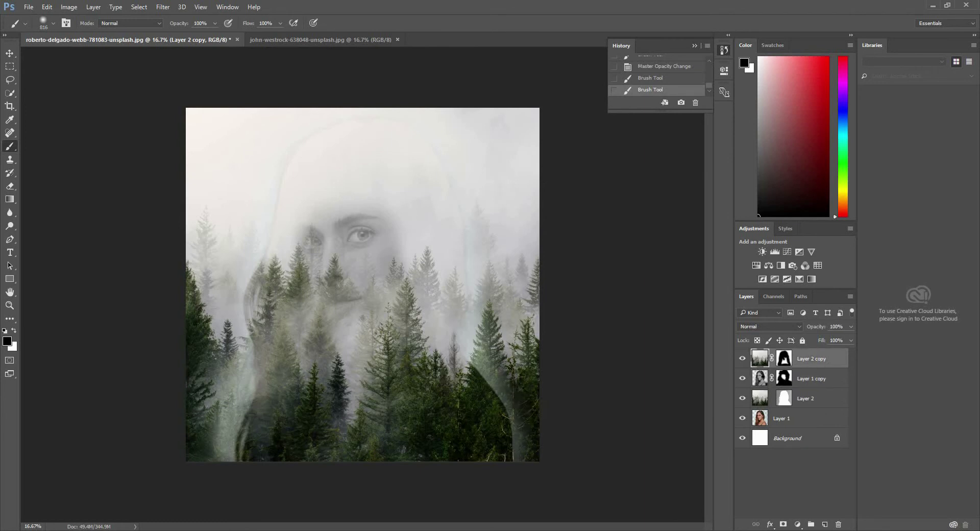
{"action": "left_click_drag", "start_coordinate": [513, 358], "coordinate": [424, 306]}
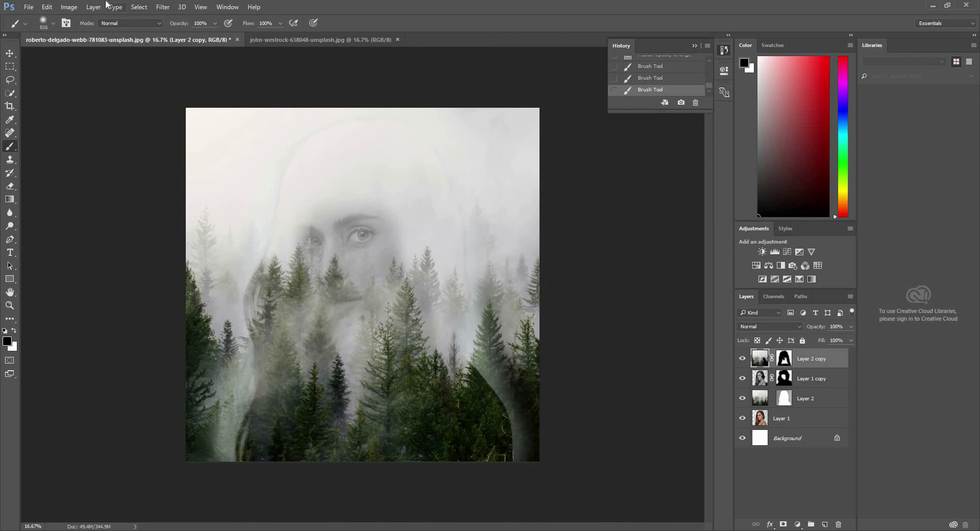
Step: Apply a Gaussian Blur with a 250-pixel radius to Layer 2 copy
{"action": "left_click", "coordinate": [67, 5]}
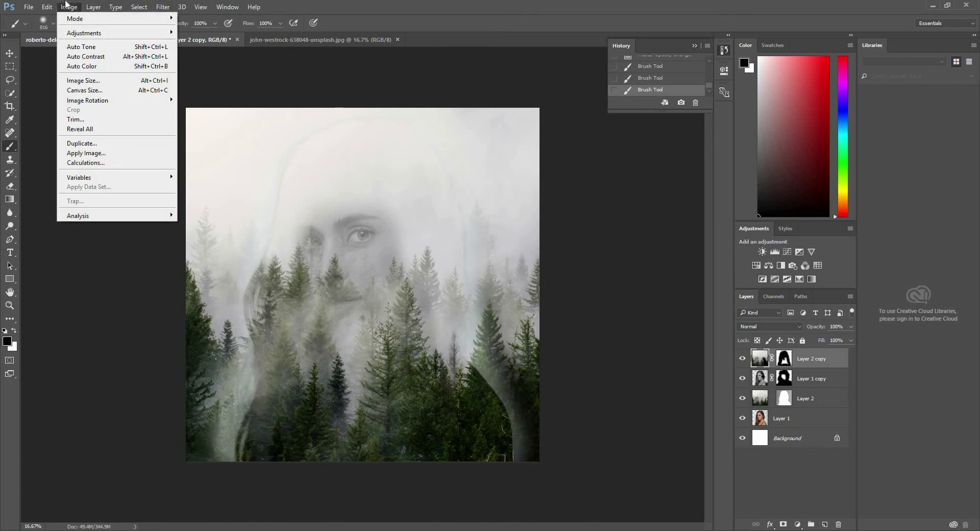
{"action": "mouse_move", "coordinate": [184, 119]}
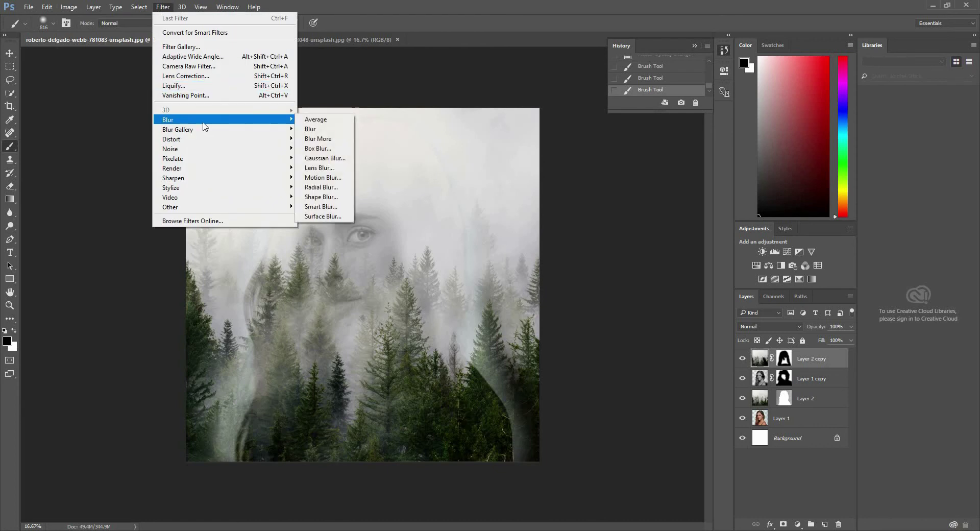
{"action": "left_click", "coordinate": [325, 158]}
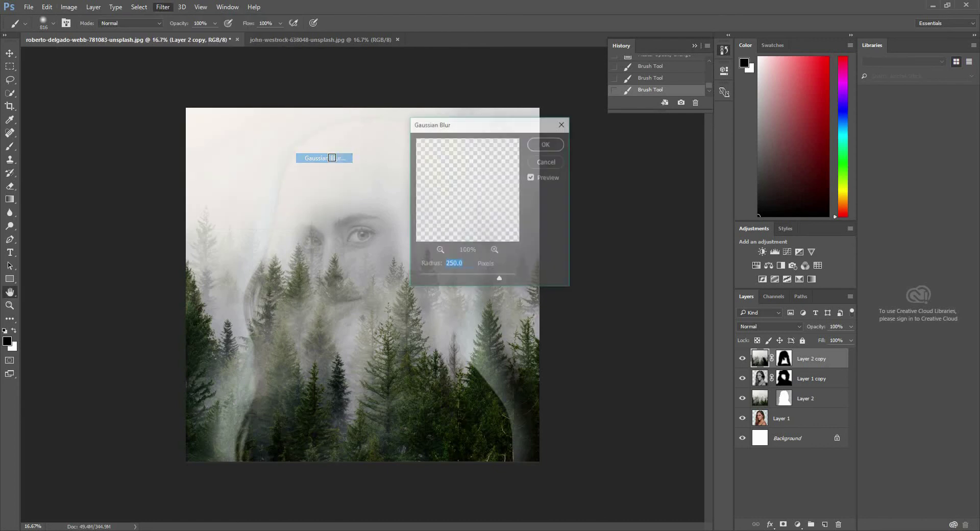
{"action": "left_click", "coordinate": [553, 142]}
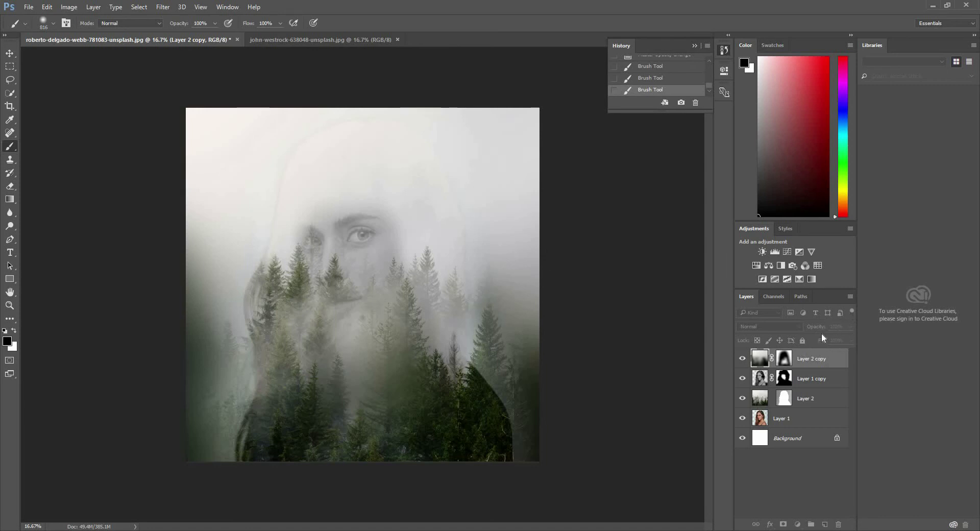
Step: Set the blurred Layer 2 copy's opacity to 35%
{"action": "left_click", "coordinate": [850, 324]}
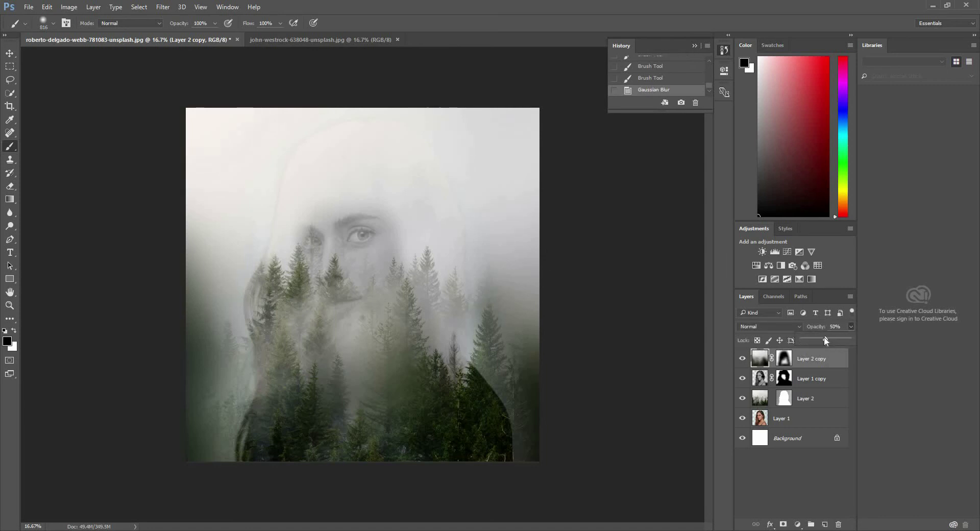
{"action": "left_click_drag", "start_coordinate": [826, 340], "coordinate": [824, 340]}
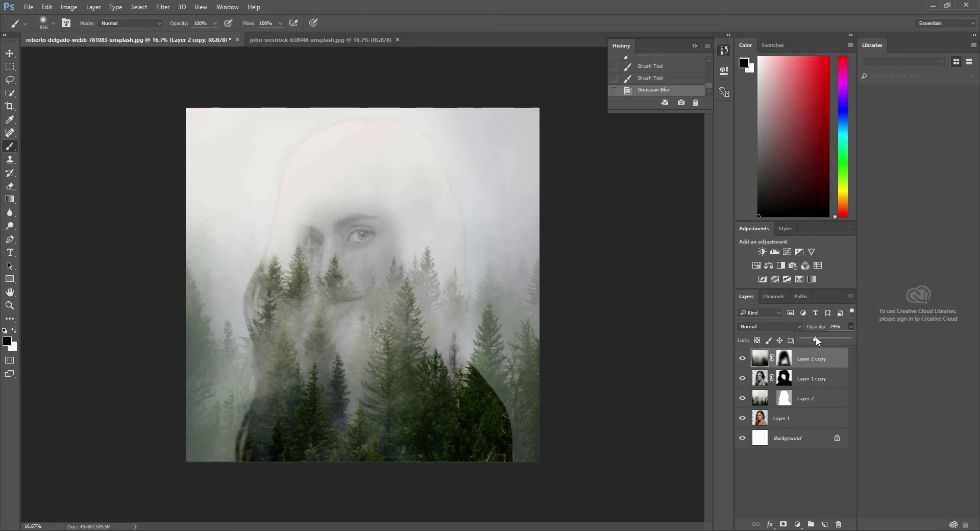
{"action": "left_click_drag", "start_coordinate": [818, 337], "coordinate": [818, 338]}
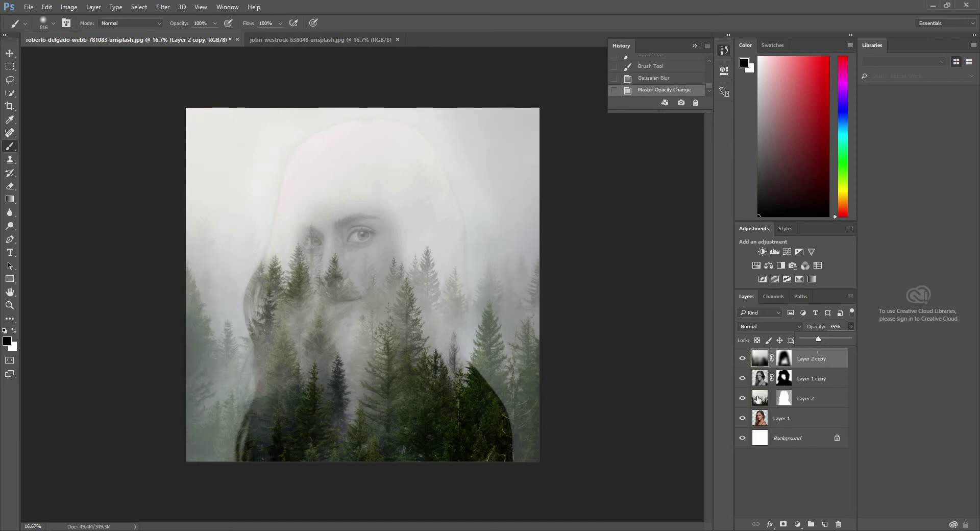